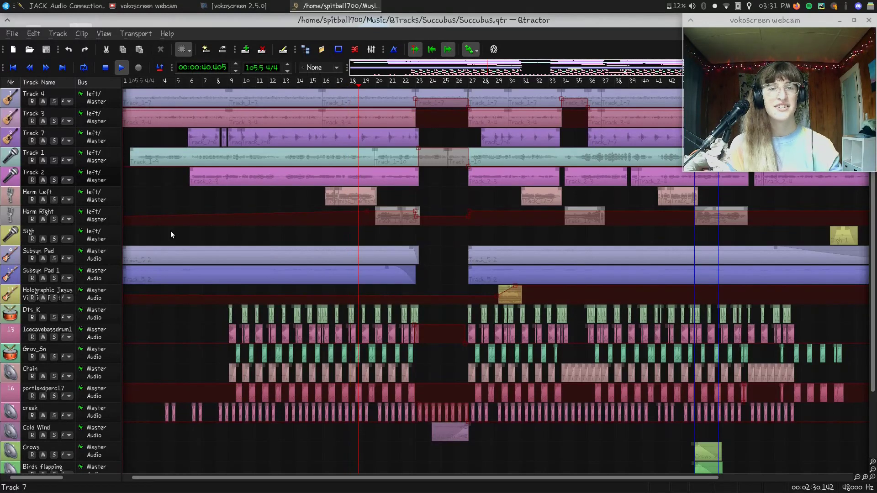
- Scroll the timeline right to follow the play-head to the song's end, past the bars 23–26 break
{"action": "left_click_drag", "start_coordinate": [382, 479], "coordinate": [531, 483]}
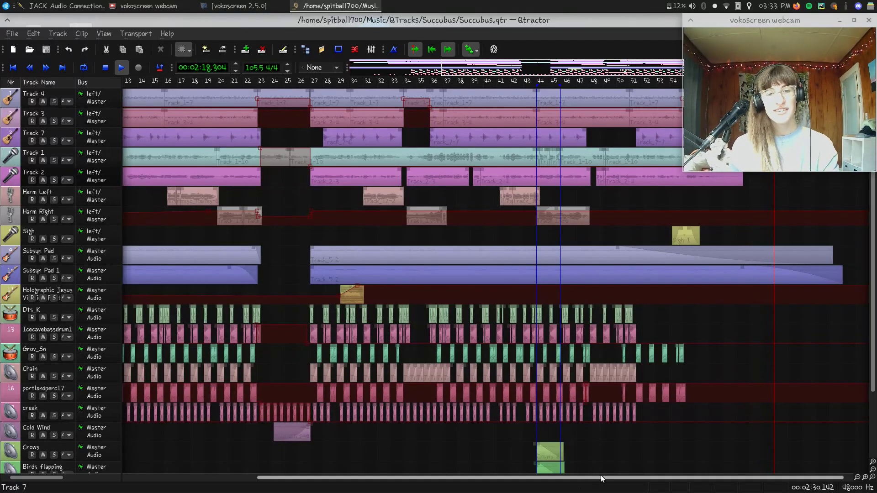
{"action": "scroll", "coordinate": [587, 484], "scroll_direction": "right", "scroll_amount": 3}
{"action": "scroll", "coordinate": [587, 484], "scroll_direction": "right", "scroll_amount": 3}
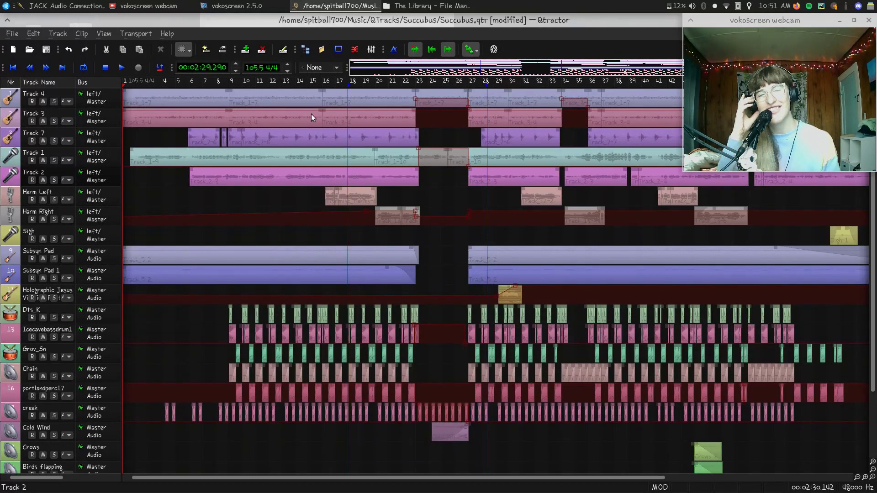
- Move the play-head back to bar 3, at 00:00:05.546
{"action": "mouse_move", "coordinate": [309, 114]}
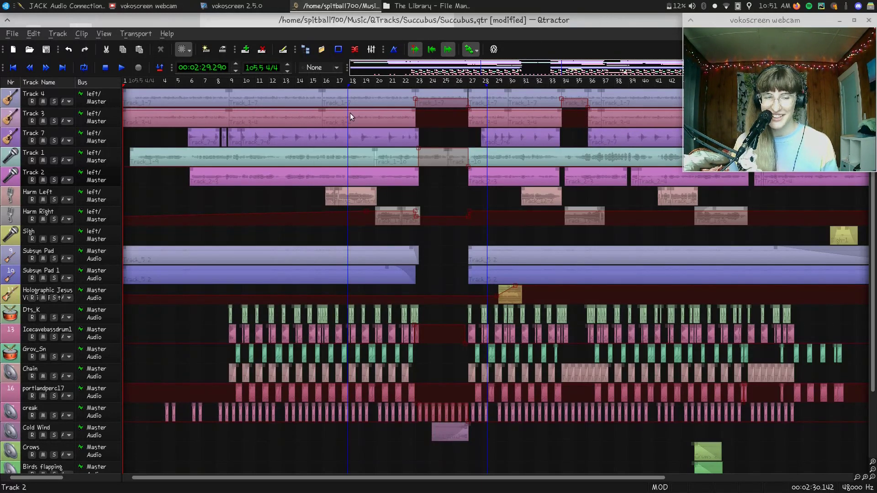
{"action": "mouse_move", "coordinate": [385, 130]}
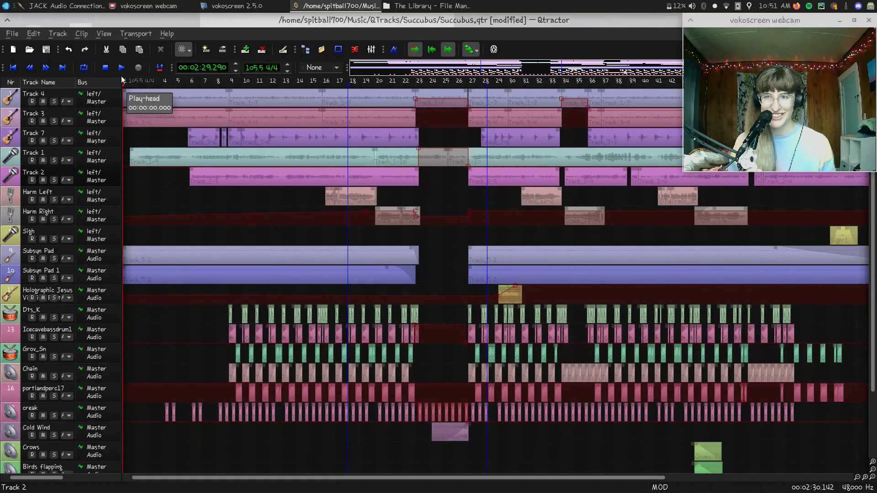
{"action": "left_click_drag", "start_coordinate": [123, 87], "coordinate": [155, 186]}
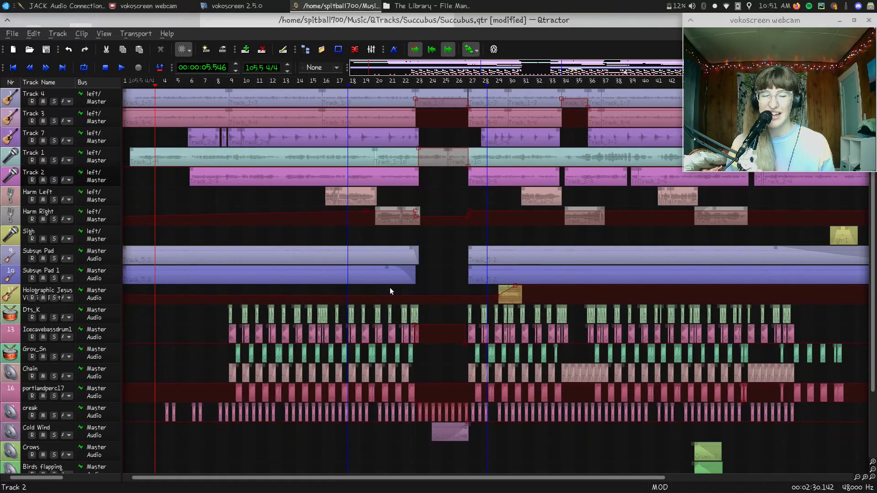
- Make the track rows taller twice and zoom in horizontally on the opening bars
{"action": "left_click", "coordinate": [872, 463]}
{"action": "left_click", "coordinate": [872, 462]}
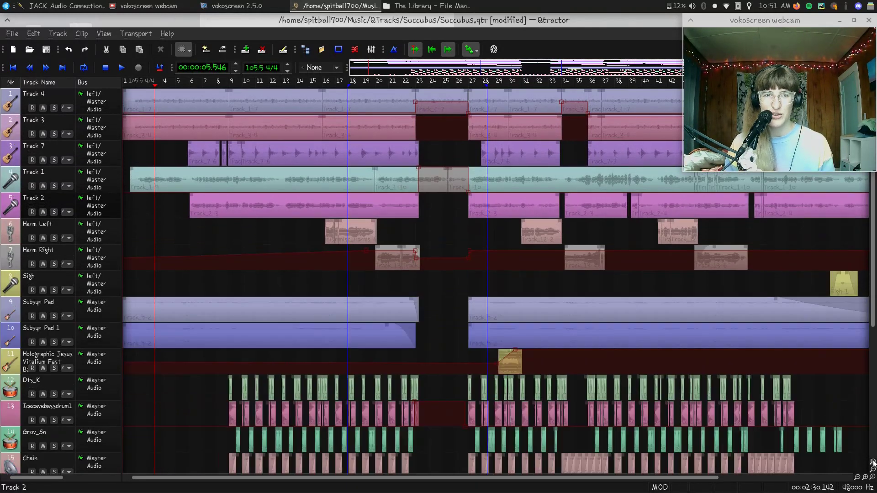
{"action": "left_click", "coordinate": [872, 462]}
{"action": "scroll", "coordinate": [583, 278], "scroll_direction": "down", "scroll_amount": 5}
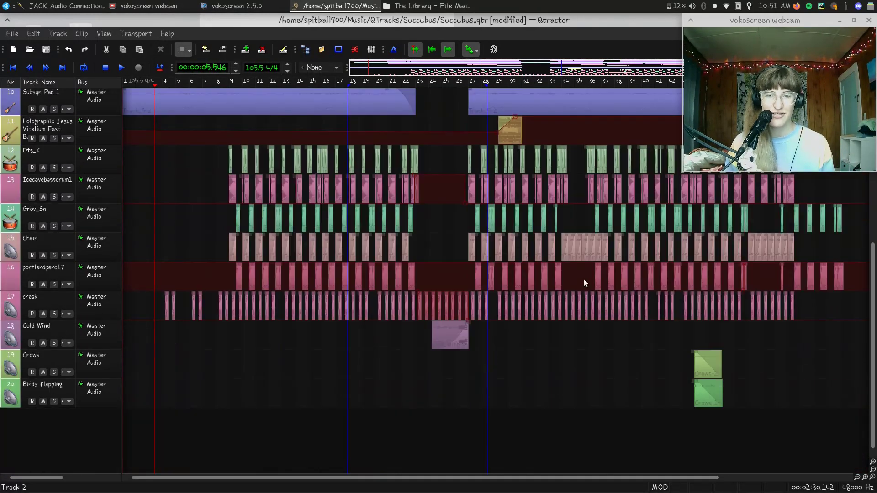
{"action": "left_click", "coordinate": [865, 478]}
{"action": "left_click", "coordinate": [865, 477]}
{"action": "scroll", "coordinate": [571, 270], "scroll_direction": "up", "scroll_amount": 3}
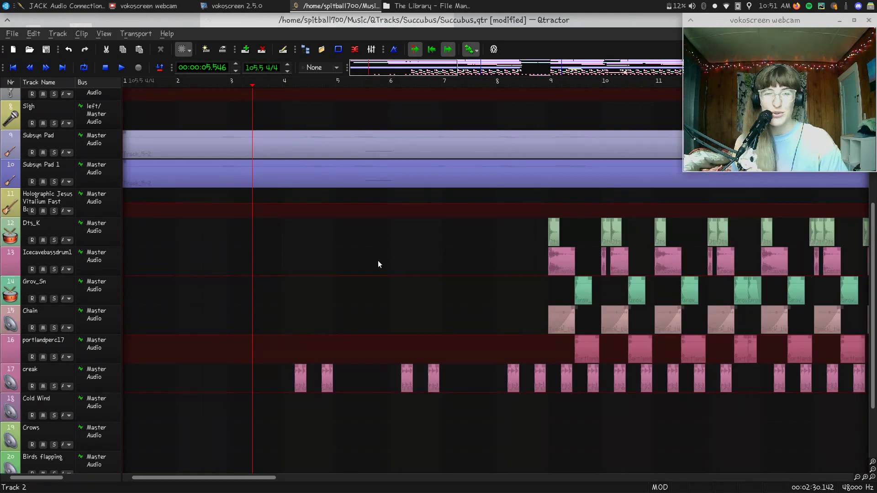
- Solo the creak track, start playback, and move the play-head to about bar 8.6
{"action": "left_click", "coordinate": [54, 386]}
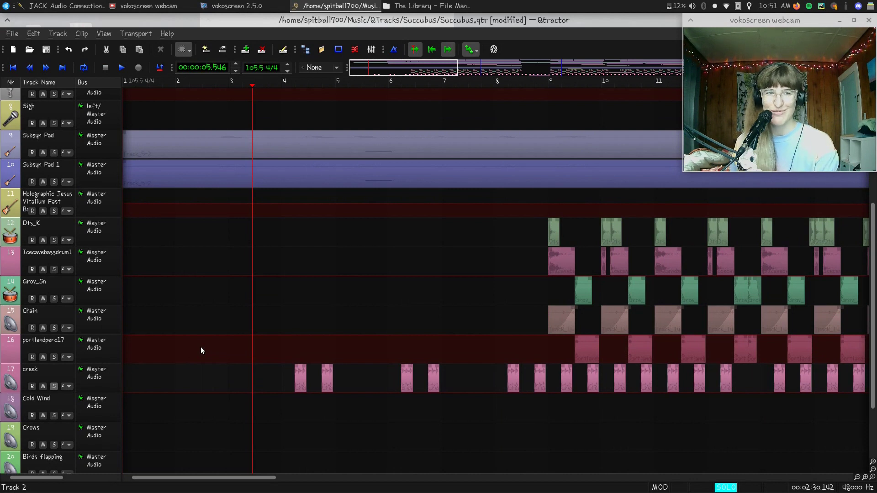
{"action": "key", "text": "space"}
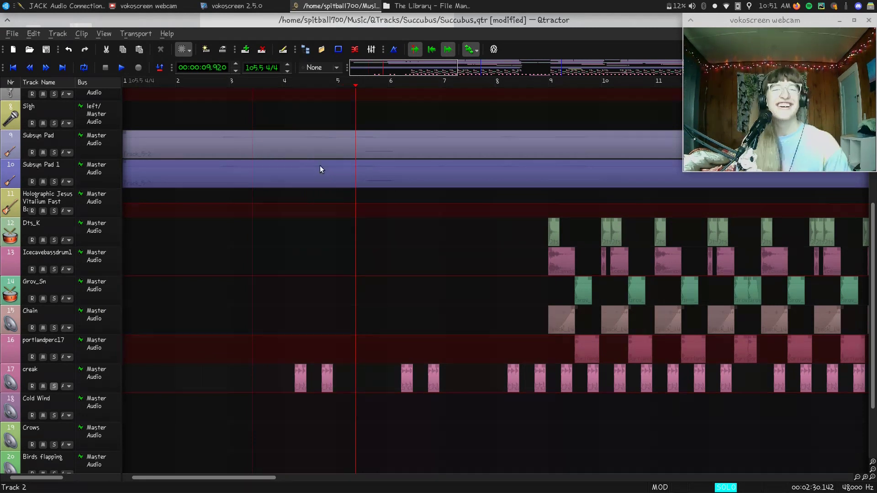
{"action": "left_click_drag", "start_coordinate": [355, 89], "coordinate": [527, 138]}
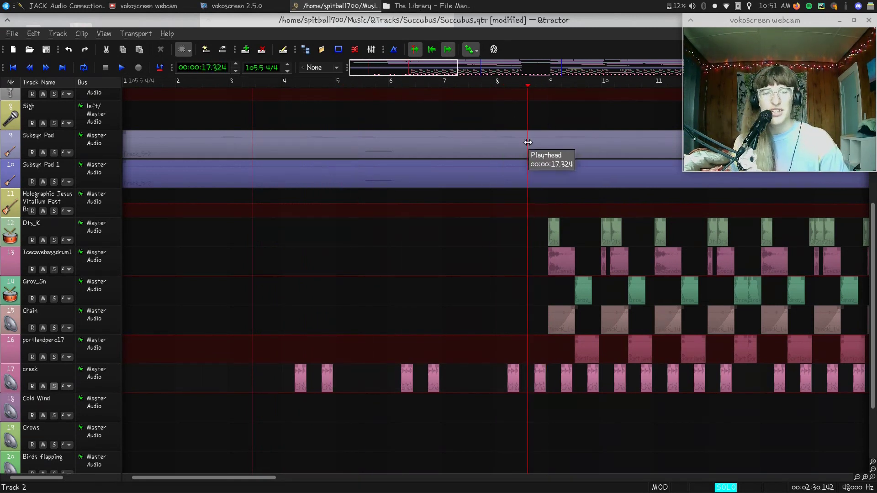
- Also solo Icecavebassdrum1 and portlandperc17 and play the three soloed tracks
{"action": "left_click", "coordinate": [53, 270]}
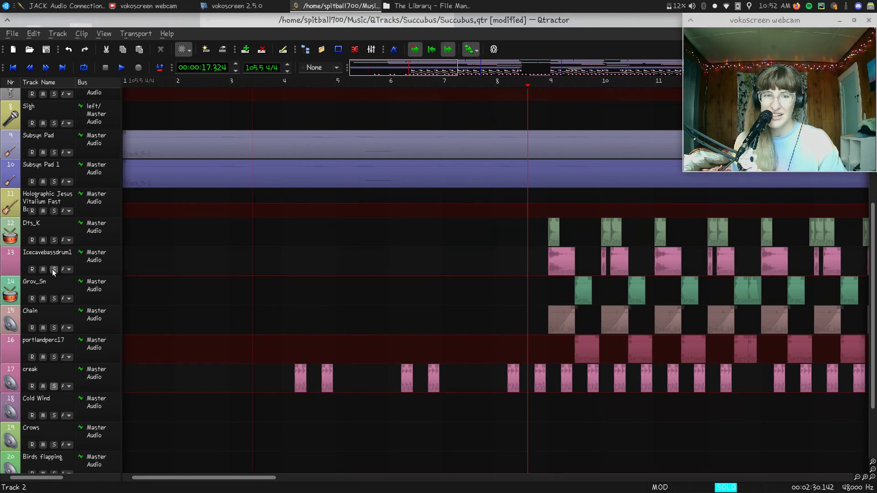
{"action": "left_click", "coordinate": [55, 357]}
{"action": "key", "text": "space"}
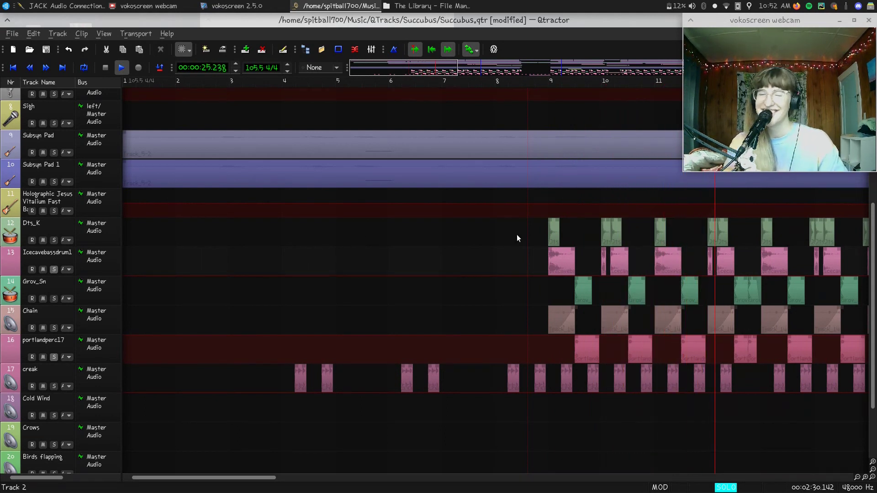
{"action": "scroll", "coordinate": [635, 180], "scroll_direction": "right", "scroll_amount": 5}
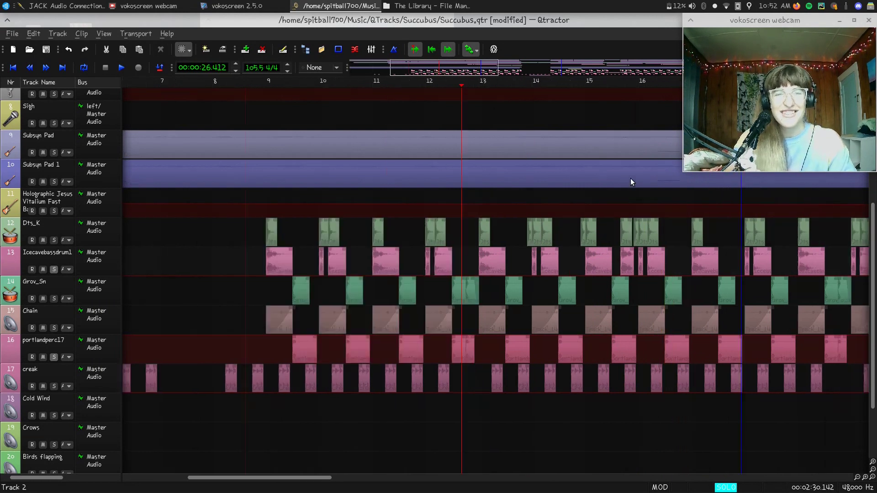
- Review the Icecavebassdrum1 track's plugins, selecting the Invada low pass filter, and close with OK
{"action": "left_click", "coordinate": [185, 160]}
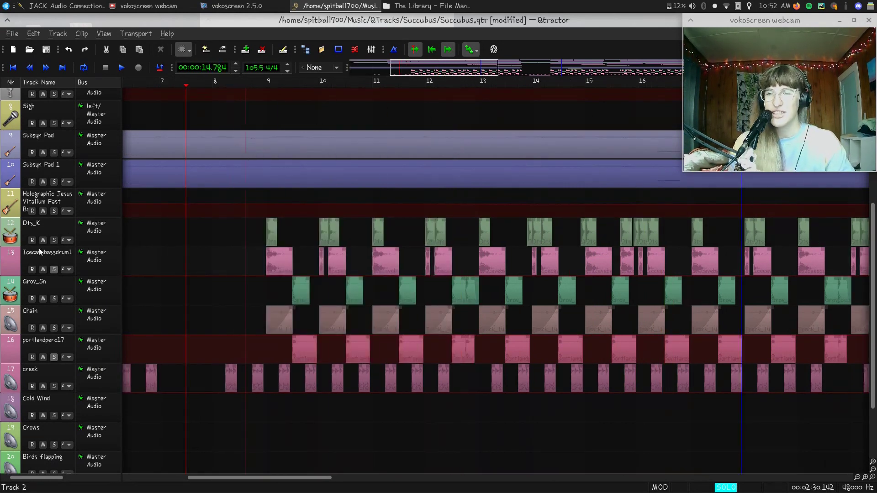
{"action": "double_click", "coordinate": [97, 248]}
{"action": "left_click", "coordinate": [362, 180]}
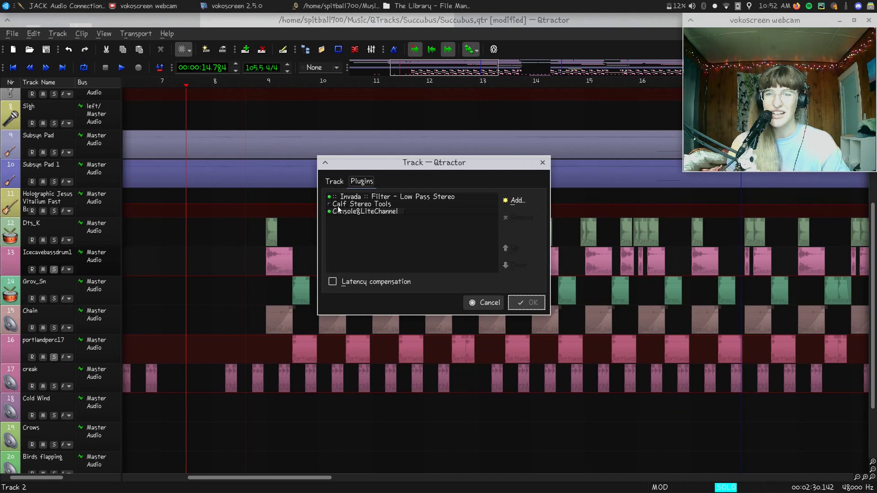
{"action": "left_click", "coordinate": [330, 200]}
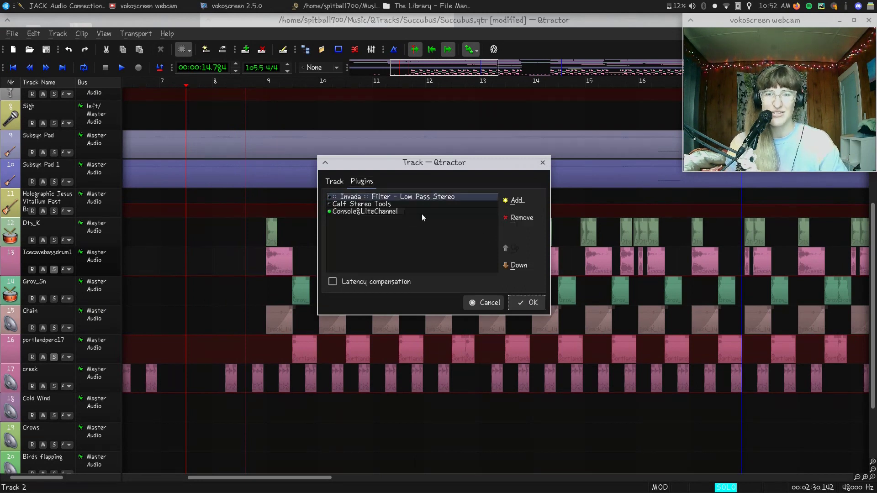
{"action": "left_click", "coordinate": [529, 302]}
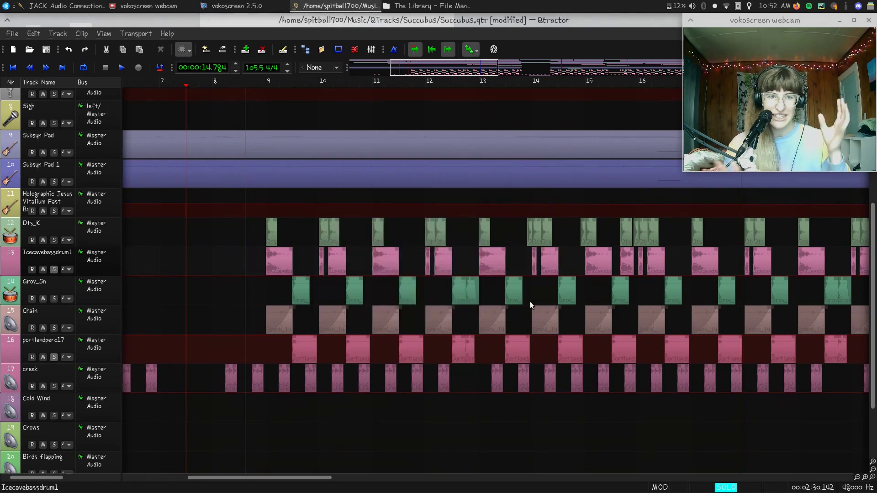
- Unsolo portlandperc17, zoom in, and audition the bass drum around bar 9, returning to bar 8.5
{"action": "key", "text": "space"}
{"action": "key", "text": "space"}
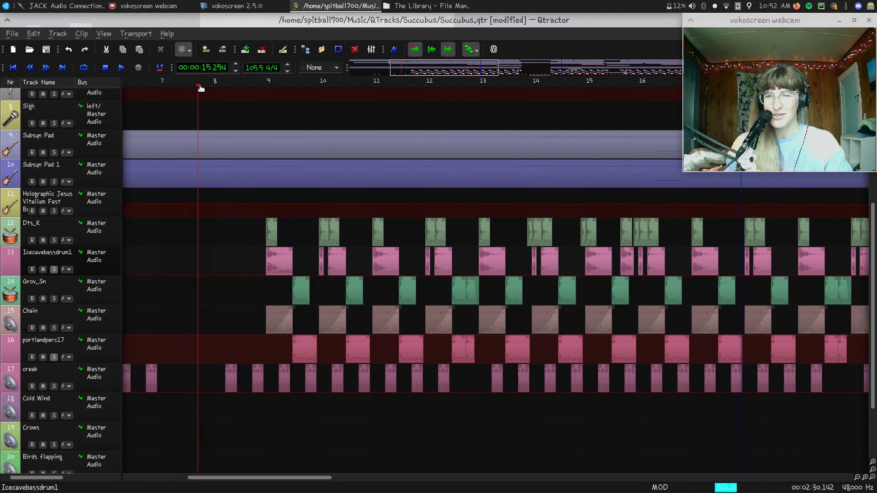
{"action": "left_click_drag", "start_coordinate": [201, 88], "coordinate": [254, 114]}
{"action": "left_click", "coordinate": [57, 358]}
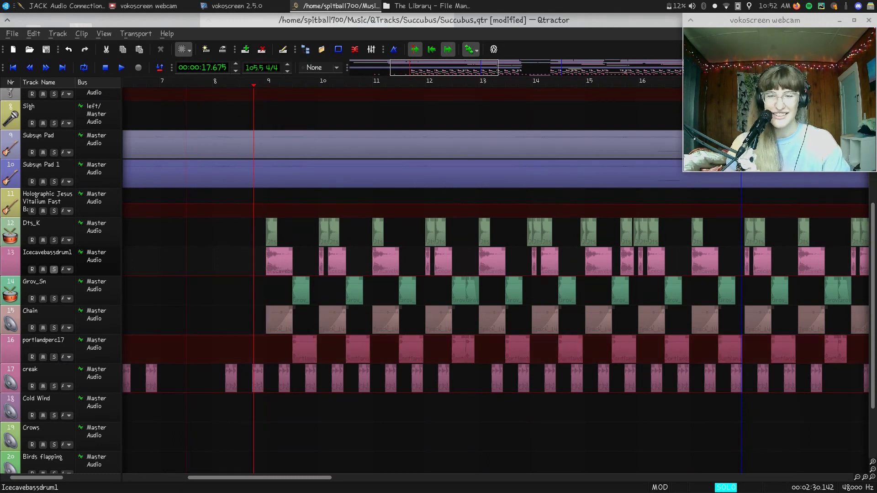
{"action": "left_click", "coordinate": [872, 477]}
{"action": "left_click", "coordinate": [872, 477]}
{"action": "key", "text": "space"}
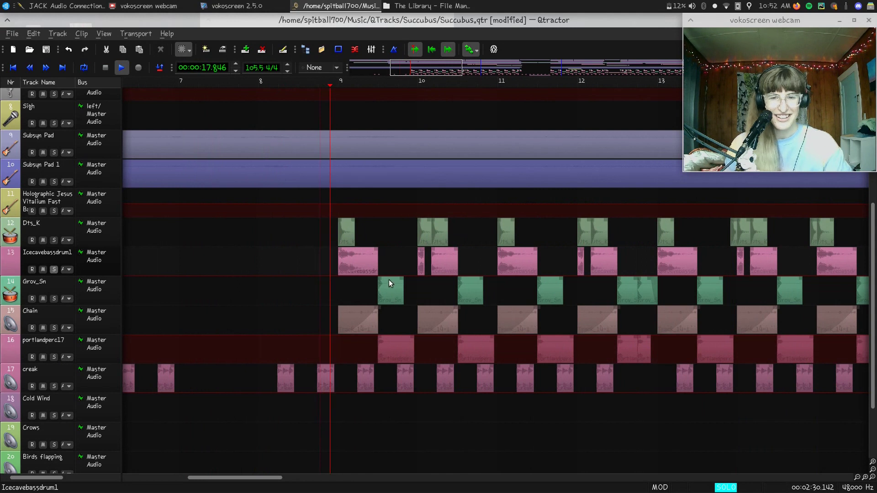
{"action": "key", "text": "space"}
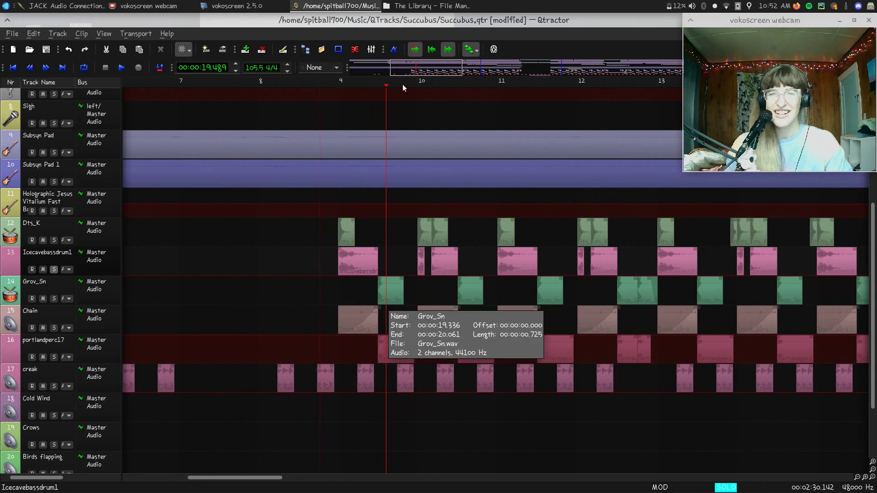
{"action": "left_click_drag", "start_coordinate": [384, 85], "coordinate": [299, 85]}
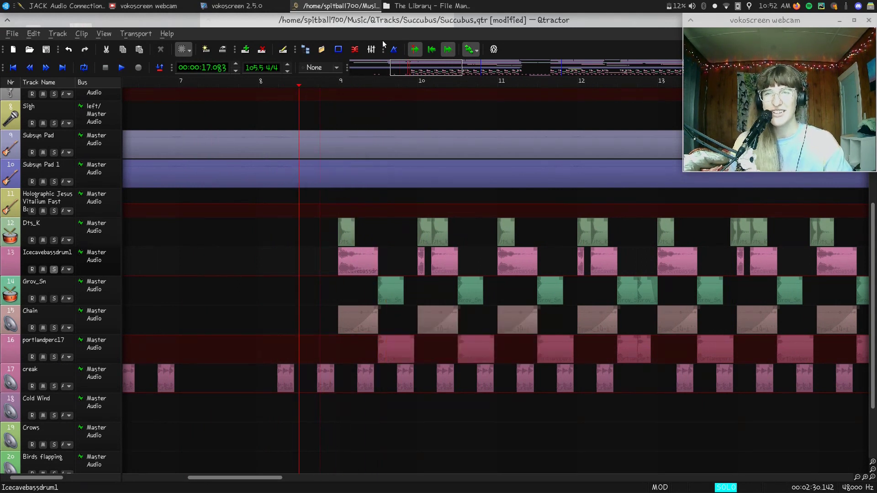
- In the file browser, collapse BASSDRUM, Drum Hits and Monarch Drum Kit, and expand NTHNL Nature Kit
{"action": "left_click", "coordinate": [306, 49]}
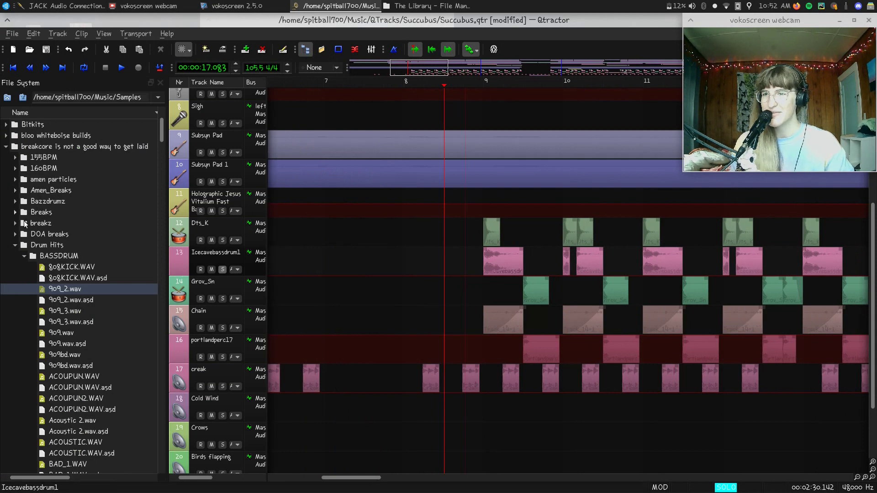
{"action": "left_click", "coordinate": [24, 256]}
{"action": "left_click", "coordinate": [15, 245]}
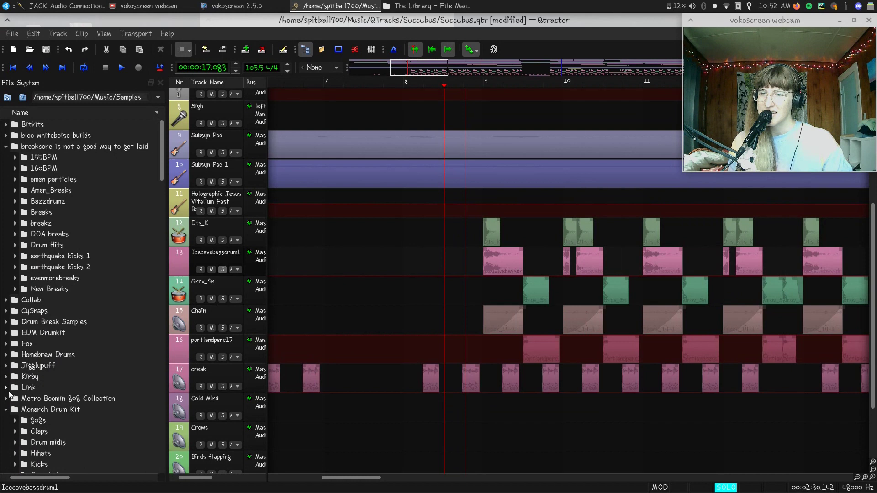
{"action": "left_click", "coordinate": [6, 409]}
{"action": "left_click", "coordinate": [6, 420]}
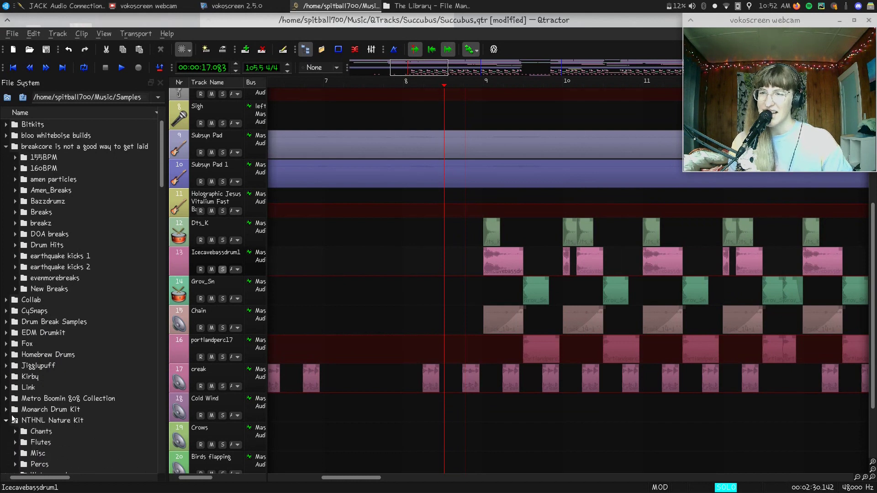
- Nudge the play-head slightly later, to about bar 9, and start playback
{"action": "scroll", "coordinate": [95, 310], "scroll_direction": "down", "scroll_amount": 3}
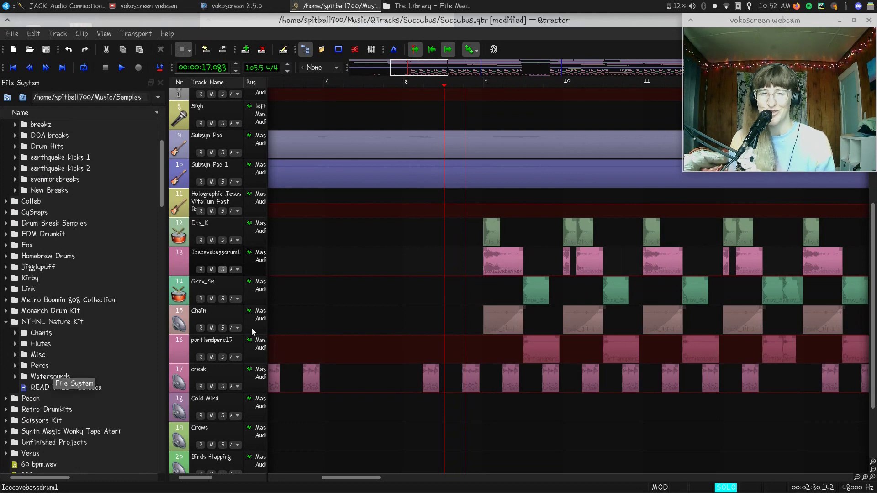
{"action": "left_click_drag", "start_coordinate": [445, 85], "coordinate": [462, 204]}
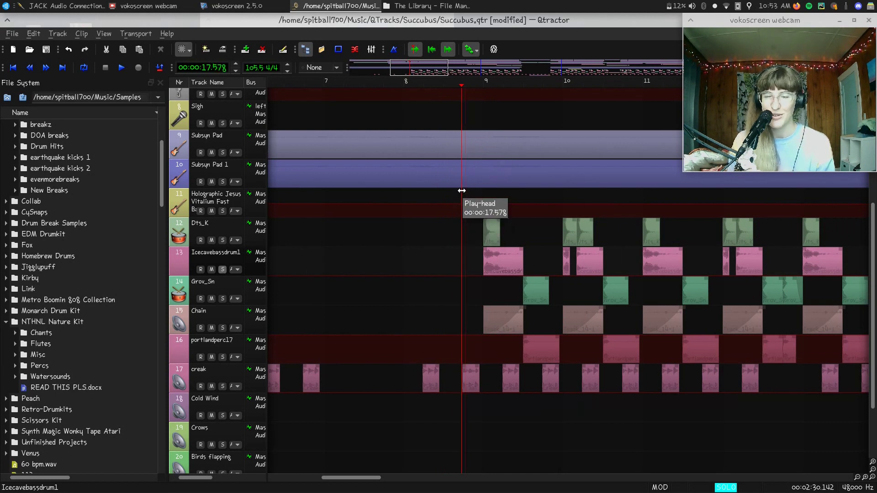
{"action": "key", "text": "space"}
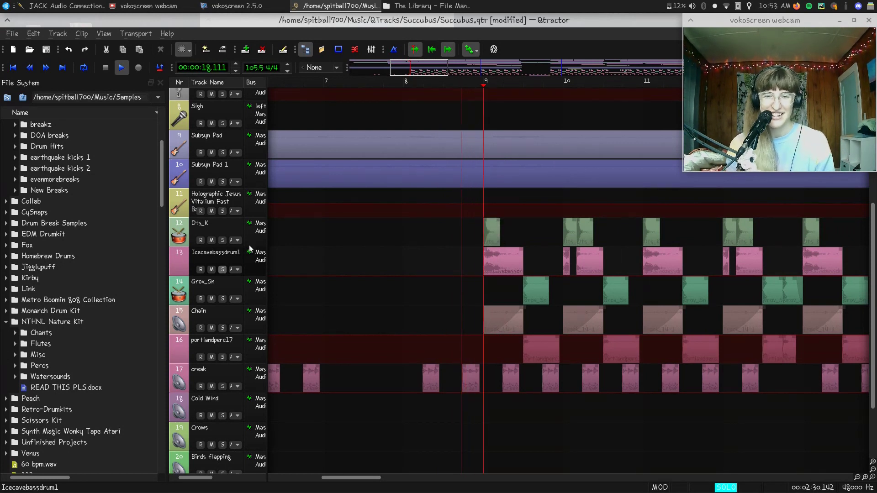
- Inspect the Icecavebassdrum1 track's plugin chain, selecting the Invada low pass filter
{"action": "double_click", "coordinate": [224, 253]}
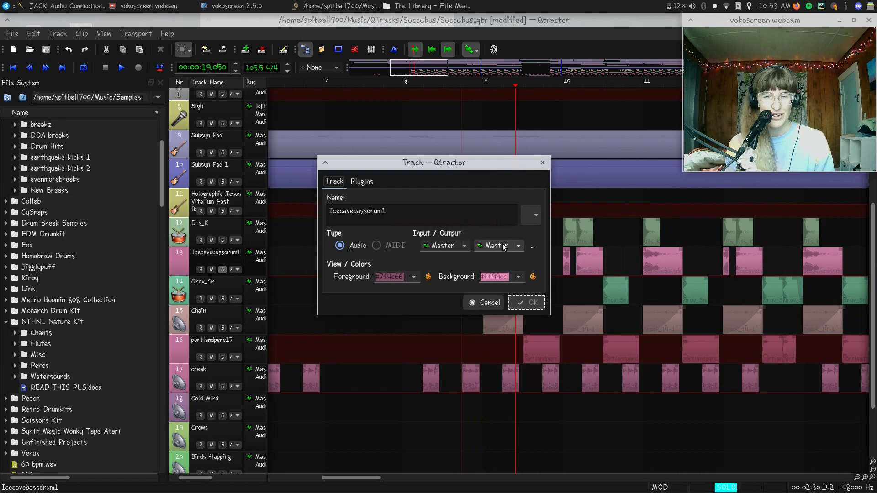
{"action": "left_click", "coordinate": [369, 182]}
{"action": "left_click", "coordinate": [330, 198]}
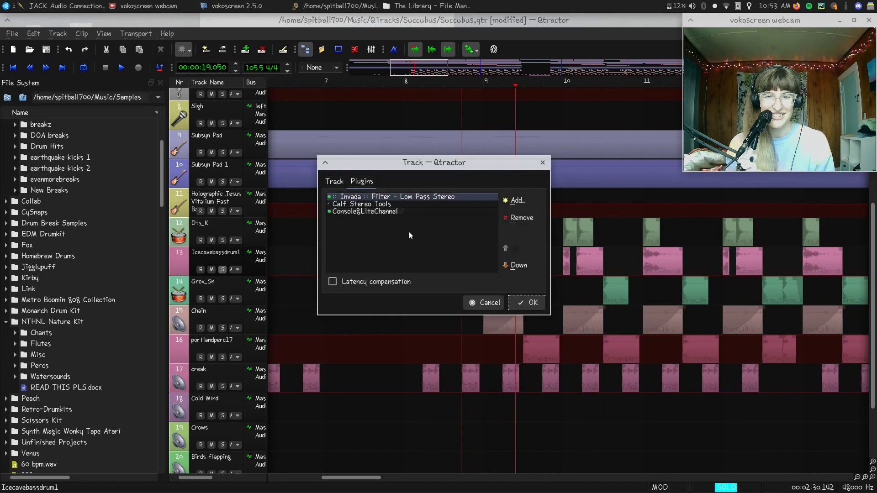
{"action": "left_click", "coordinate": [532, 302]}
- Move the solo from Icecavebassdrum1 to portlandperc17 and play briefly from about bar 8.7
{"action": "left_click_drag", "start_coordinate": [521, 90], "coordinate": [458, 141]}
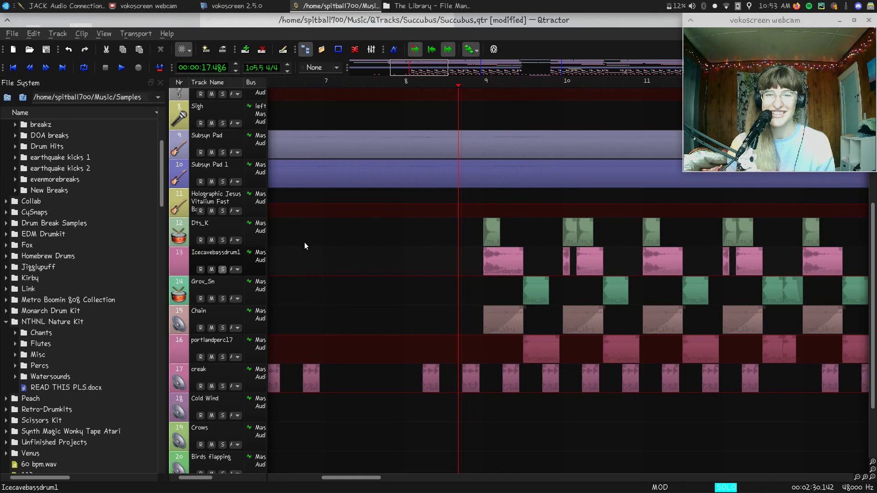
{"action": "left_click", "coordinate": [223, 356]}
{"action": "left_click", "coordinate": [223, 269]}
{"action": "key", "text": "space"}
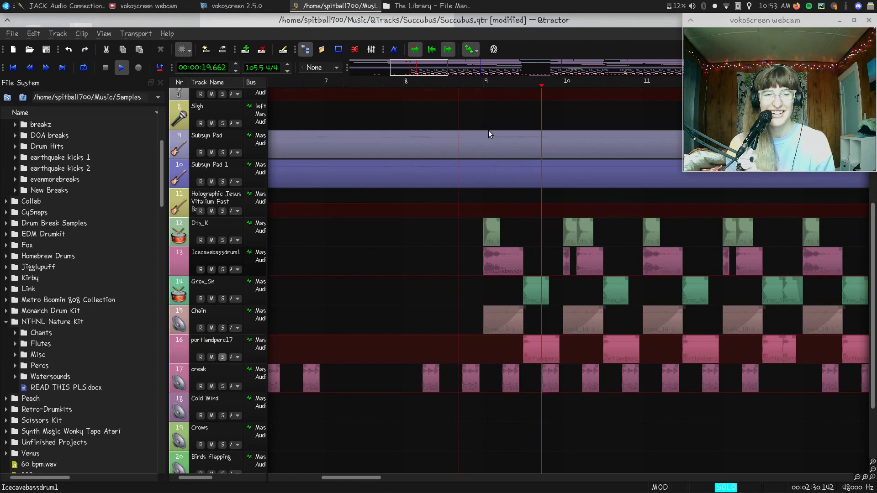
{"action": "key", "text": "space"}
- Review the TAP Equalizer settings in portlandperc17's plugin chain, closing without changes
{"action": "double_click", "coordinate": [226, 341]}
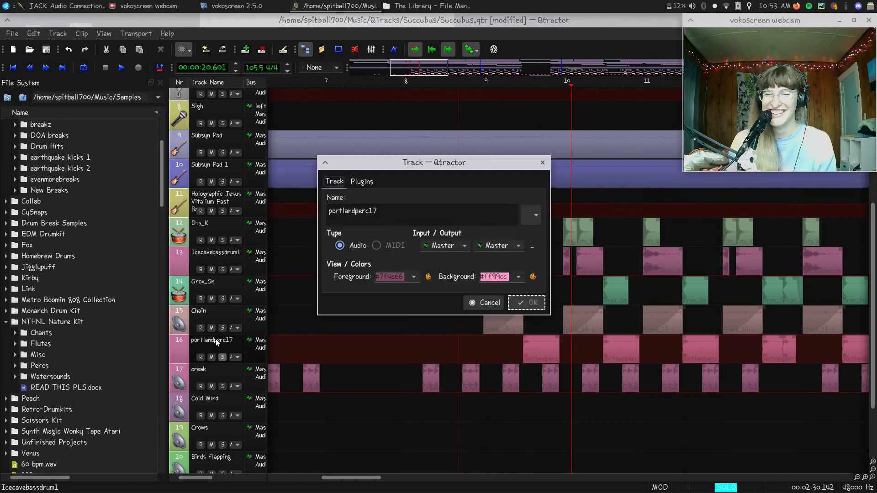
{"action": "left_click", "coordinate": [366, 182]}
{"action": "double_click", "coordinate": [344, 196]}
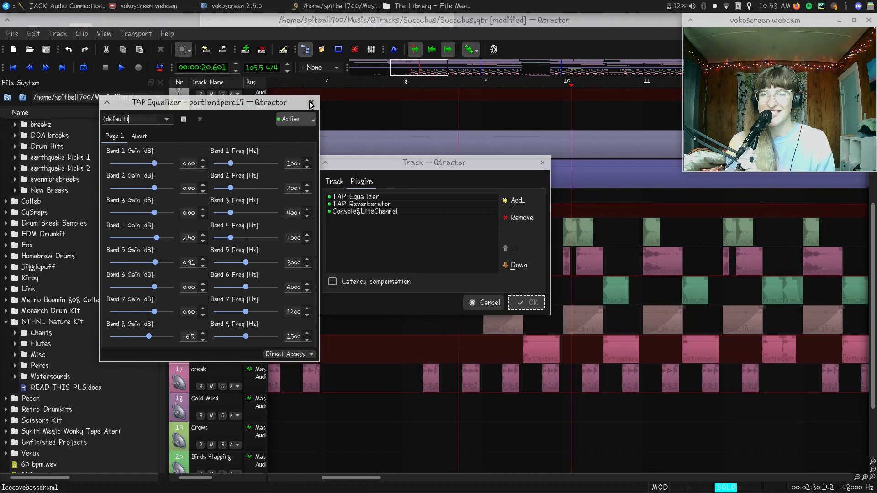
{"action": "left_click", "coordinate": [310, 103]}
{"action": "left_click", "coordinate": [495, 303]}
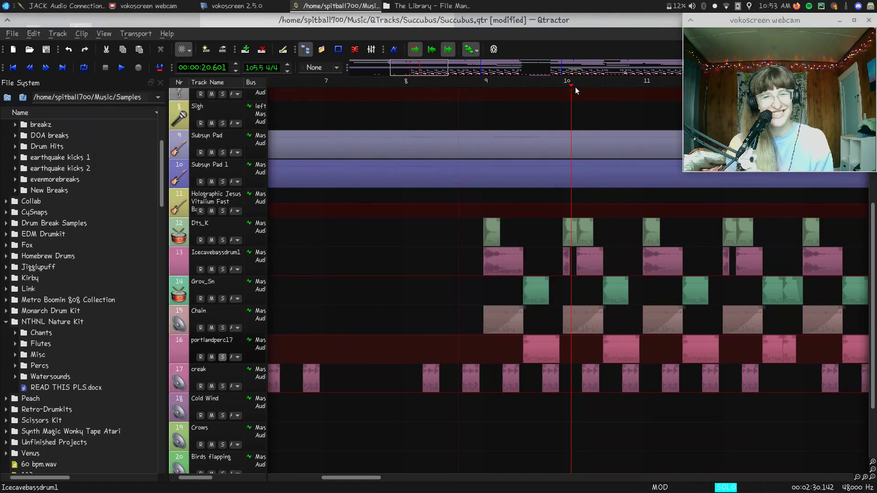
- Audition Grov_Sn soloed, then with portlandperc17 added, from about bar 8.7
{"action": "left_click_drag", "start_coordinate": [575, 86], "coordinate": [459, 144]}
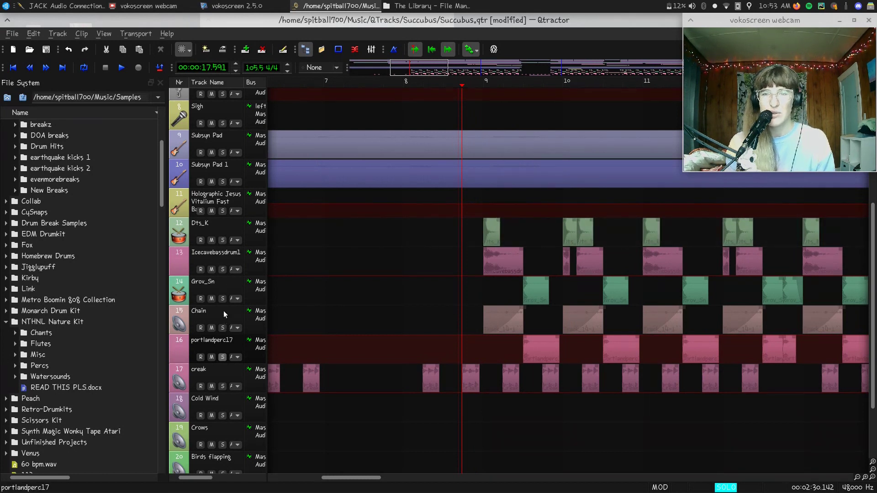
{"action": "left_click", "coordinate": [223, 356]}
{"action": "key", "text": "space"}
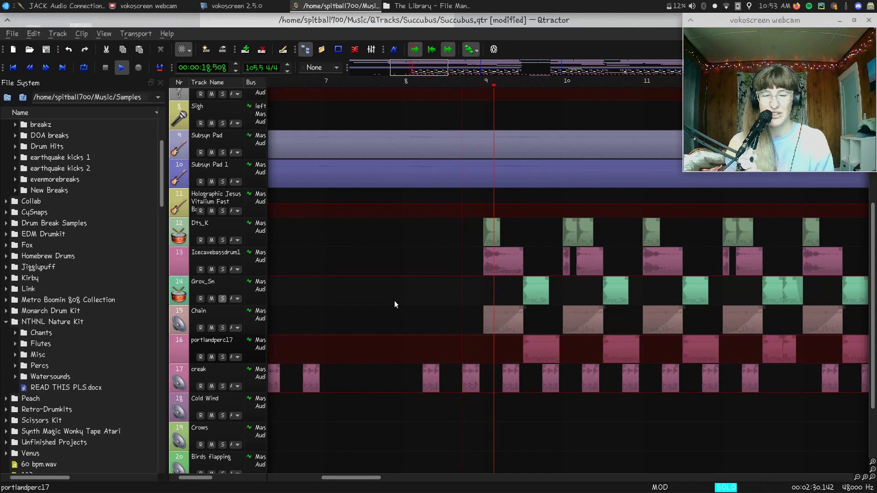
{"action": "key", "text": "space"}
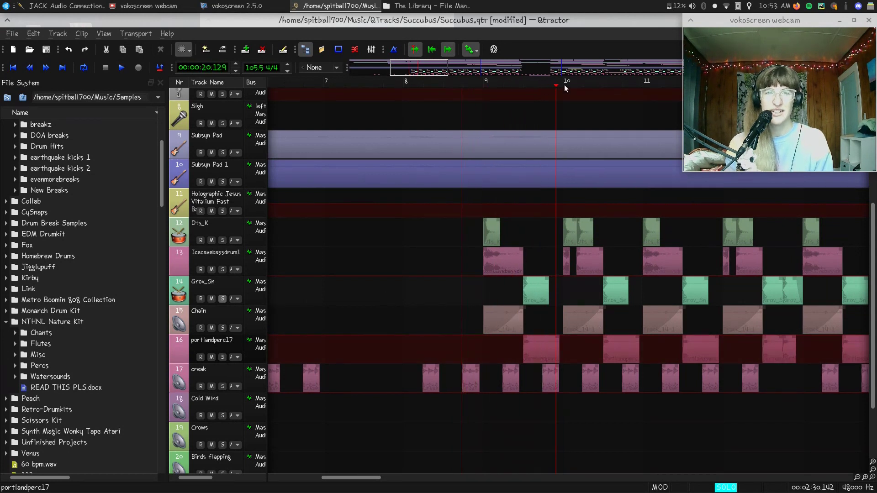
{"action": "left_click_drag", "start_coordinate": [558, 86], "coordinate": [493, 132]}
{"action": "left_click", "coordinate": [223, 357]}
{"action": "key", "text": "space"}
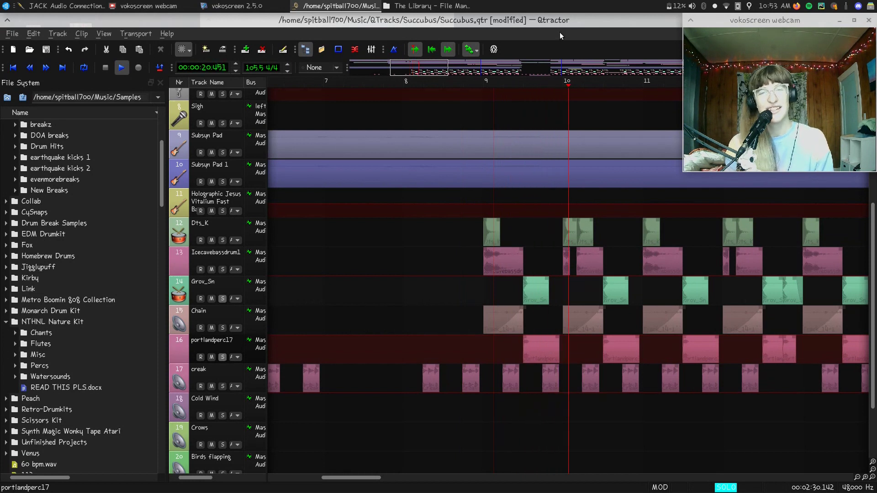
{"action": "key", "text": "space"}
- Unsolo Grov_Sn and portlandperc17, solo only Dts_K, and play from about bar 8.7
{"action": "left_click_drag", "start_coordinate": [569, 85], "coordinate": [462, 137]}
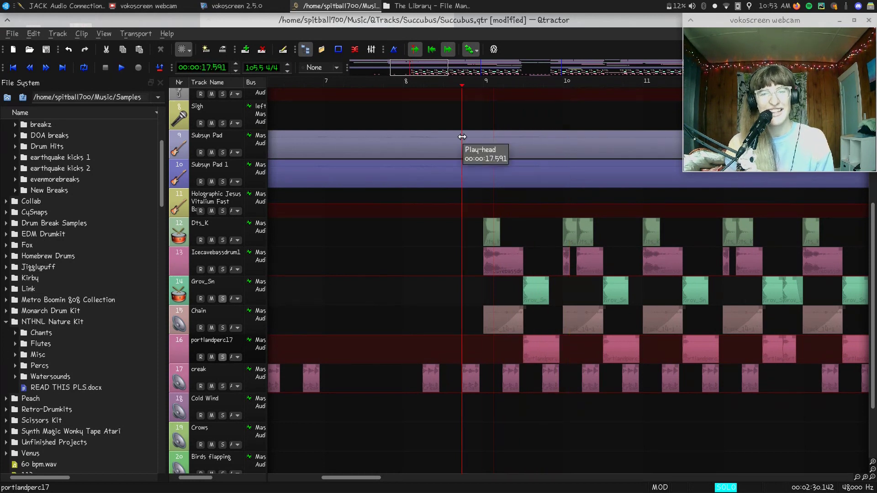
{"action": "left_click", "coordinate": [222, 299]}
{"action": "left_click", "coordinate": [223, 357]}
{"action": "left_click", "coordinate": [223, 240]}
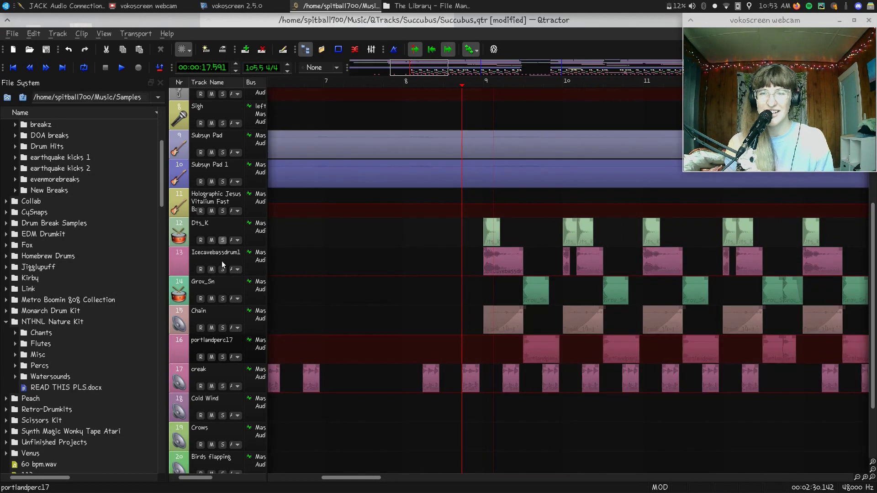
{"action": "key", "text": "space"}
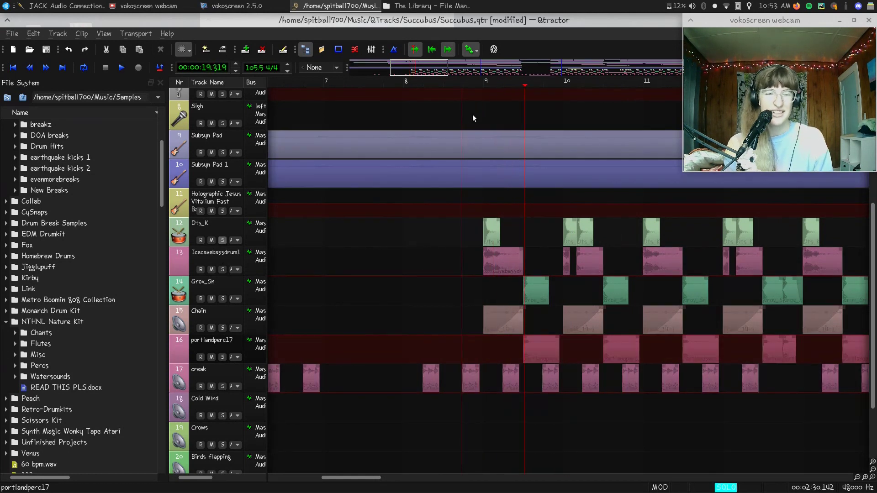
- Add Icecavebassdrum1, portlandperc17 and Grov_Sn to the solo and play from just past bar 8
{"action": "left_click_drag", "start_coordinate": [510, 90], "coordinate": [430, 137]}
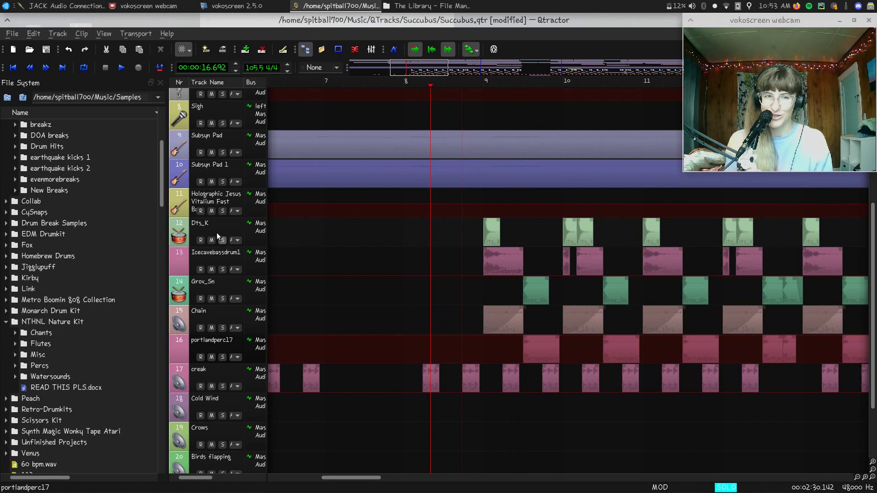
{"action": "left_click", "coordinate": [222, 269]}
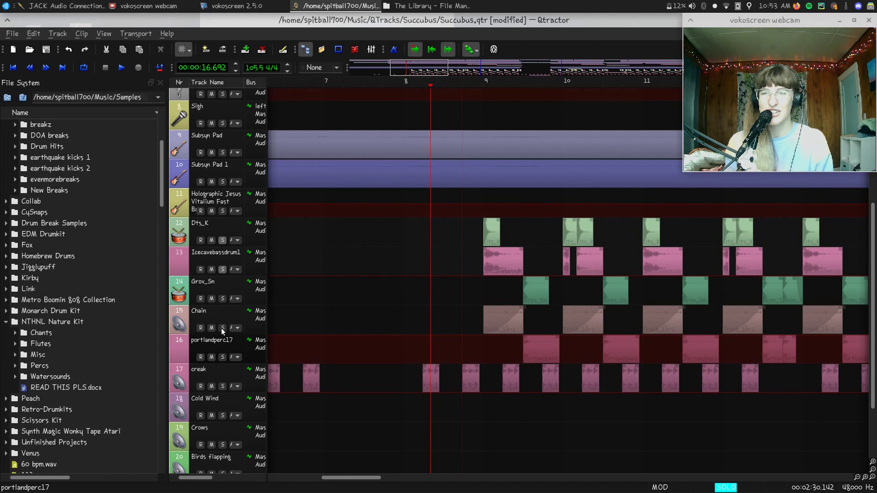
{"action": "left_click", "coordinate": [222, 357]}
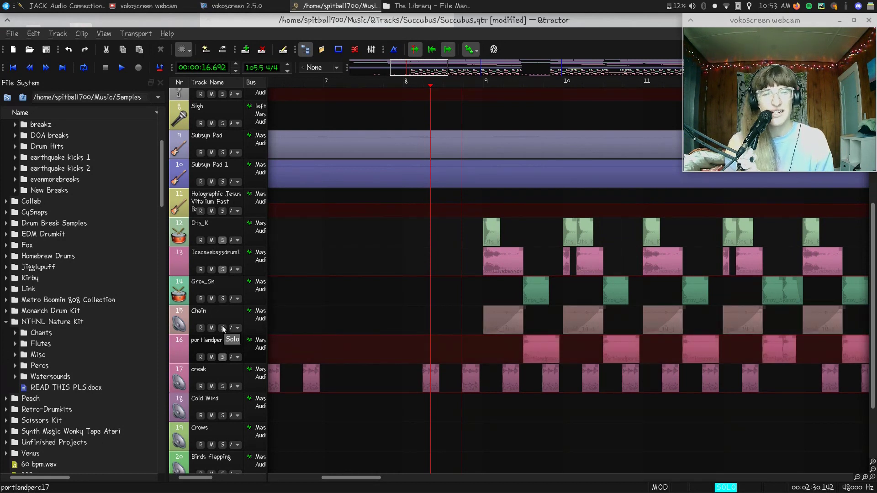
{"action": "left_click", "coordinate": [223, 298]}
{"action": "key", "text": "space"}
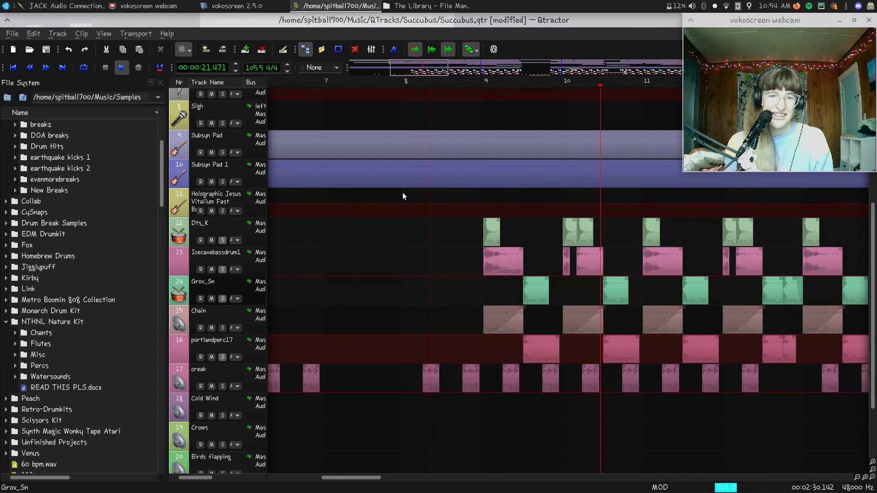
{"action": "key", "text": "space"}
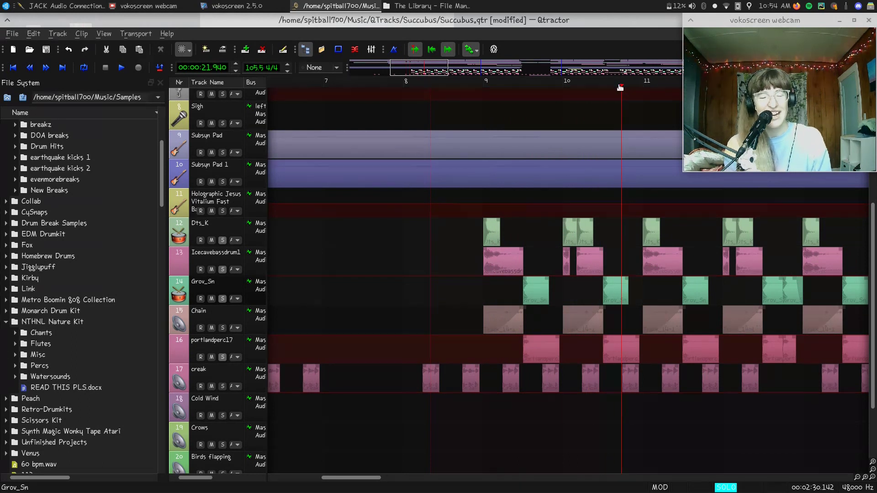
- Add the Chain track to the soloed drums and play them from just past bar 8
{"action": "left_click_drag", "start_coordinate": [619, 88], "coordinate": [428, 87]}
{"action": "left_click", "coordinate": [223, 327]}
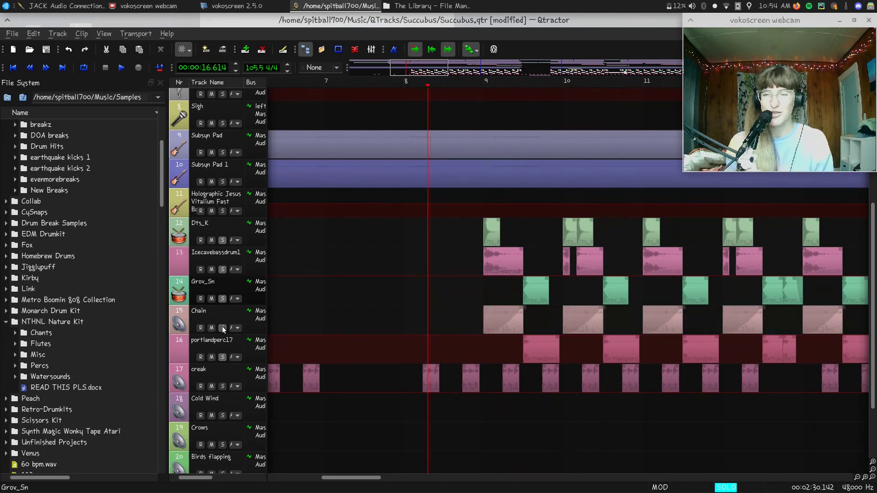
{"action": "key", "text": "space"}
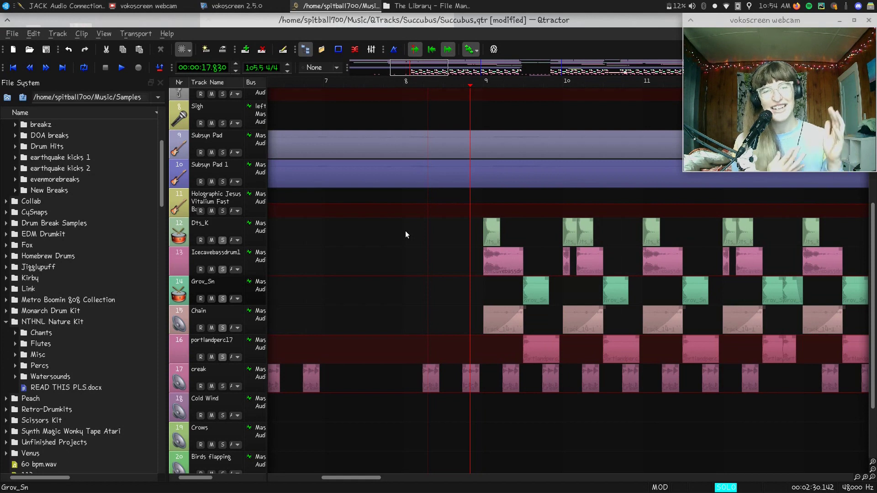
{"action": "key", "text": "space"}
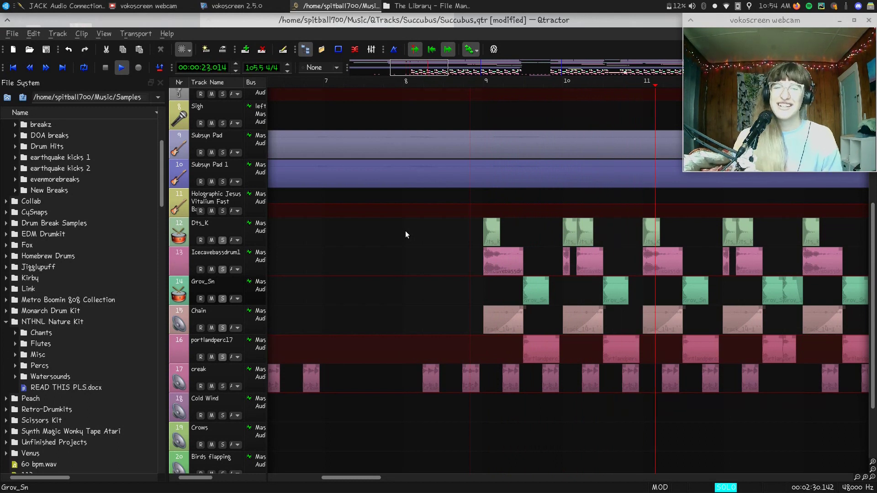
{"action": "key", "text": "space"}
- Replay the layered percussion from before bar 8 past bar 22, then return near bar 19
{"action": "left_click", "coordinate": [377, 180]}
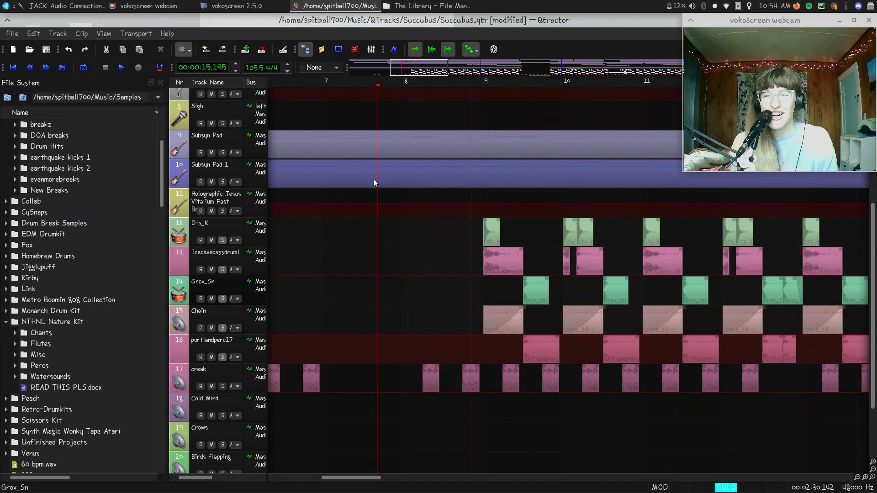
{"action": "key", "text": "space"}
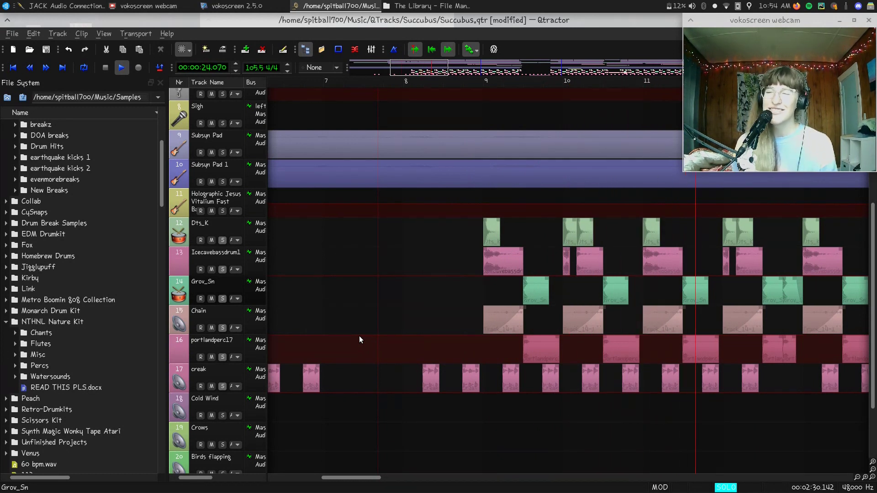
{"action": "scroll", "coordinate": [440, 278], "scroll_direction": "right", "scroll_amount": 2}
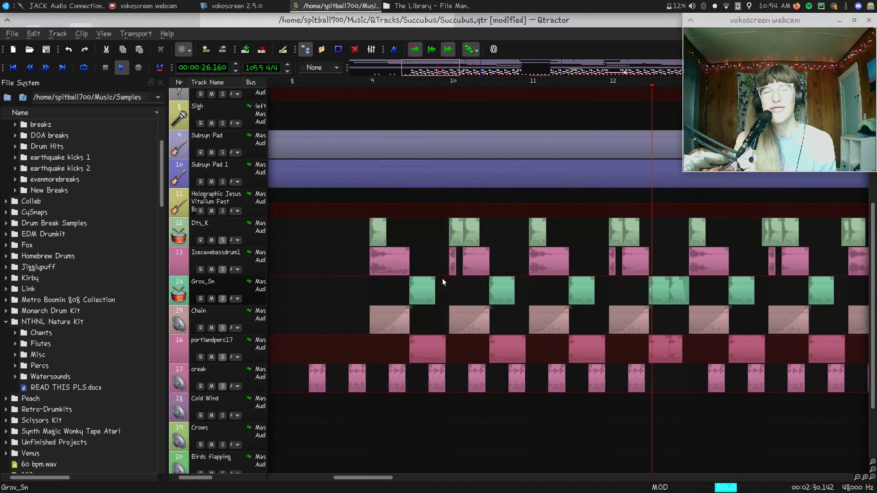
{"action": "scroll", "coordinate": [441, 281], "scroll_direction": "right", "scroll_amount": 1}
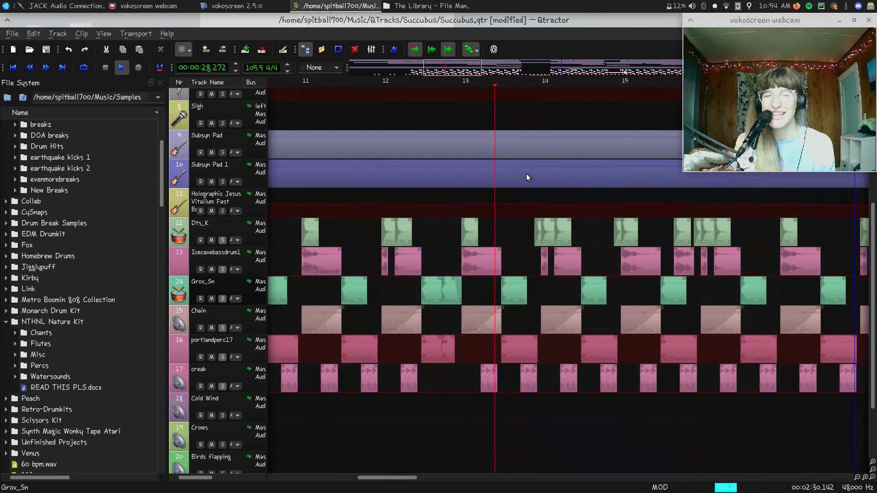
{"action": "scroll", "coordinate": [521, 165], "scroll_direction": "right", "scroll_amount": 1}
{"action": "scroll", "coordinate": [514, 155], "scroll_direction": "right", "scroll_amount": 1}
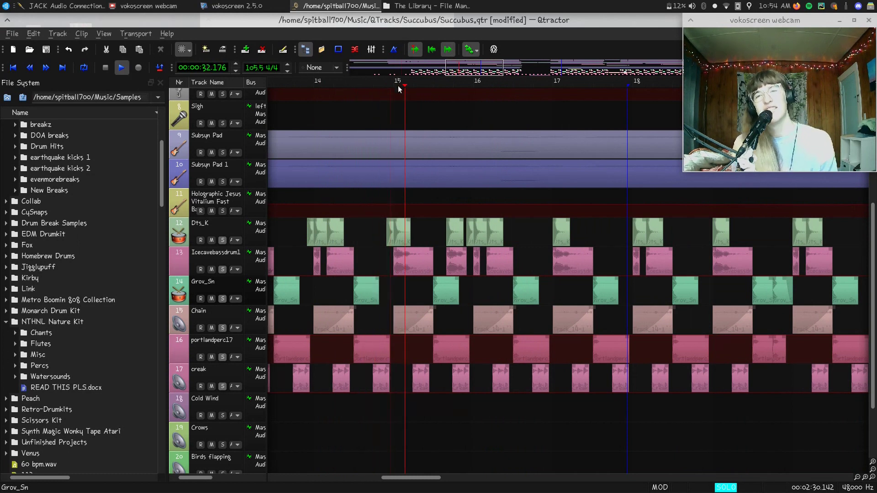
{"action": "left_click_drag", "start_coordinate": [409, 86], "coordinate": [279, 380]}
- Unsolo the creak, portlandperc17, Chain, Grov_Sn, Icecavebassdrum1 and Dts_K tracks
{"action": "left_click", "coordinate": [223, 386]}
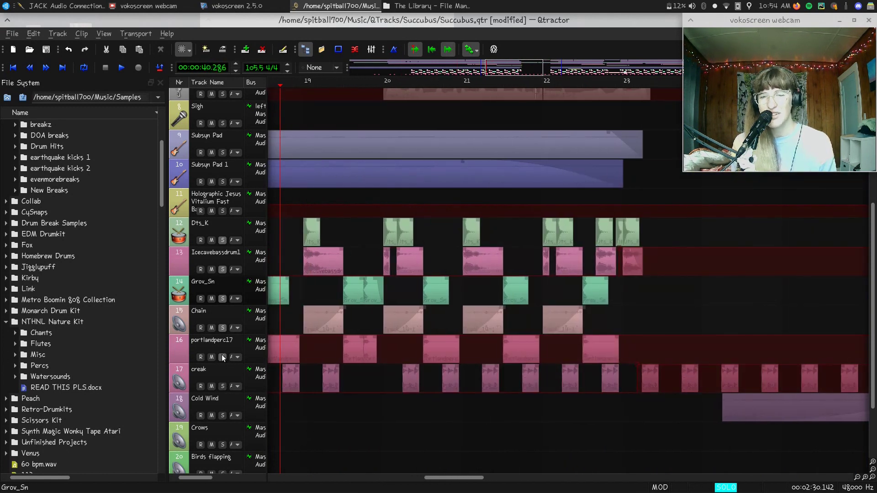
{"action": "left_click", "coordinate": [222, 357]}
{"action": "left_click", "coordinate": [222, 327]}
{"action": "left_click", "coordinate": [223, 298]}
{"action": "left_click", "coordinate": [224, 269]}
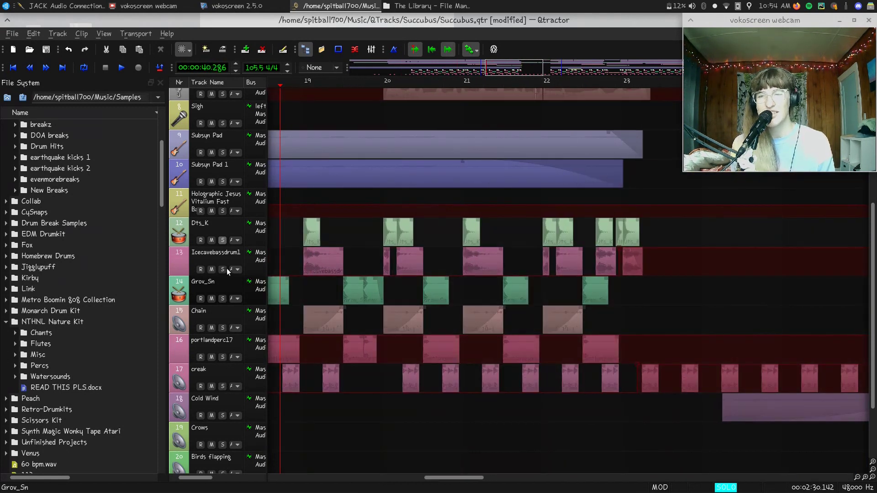
{"action": "left_click", "coordinate": [219, 241]}
- Minimize the screen recorder, rewind to 00:00:00.000, and solo Subsyn Pad 1 and Subsyn Pad
{"action": "left_click", "coordinate": [252, 6]}
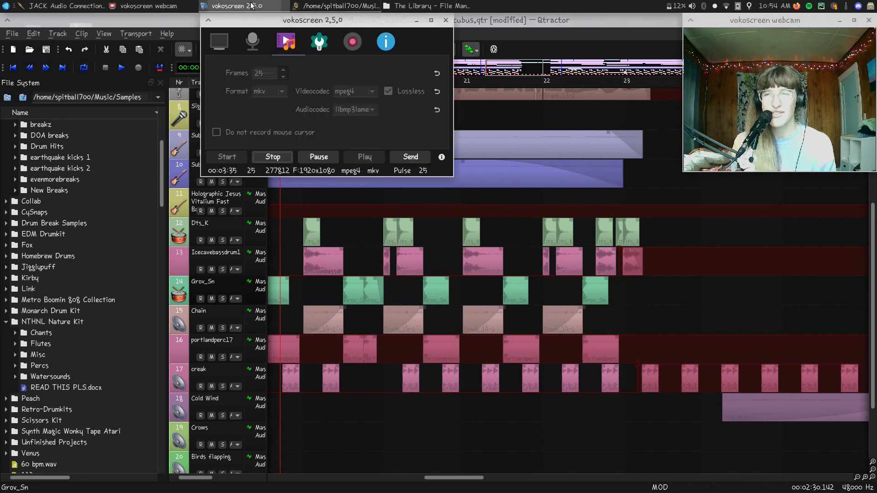
{"action": "left_click", "coordinate": [252, 6]}
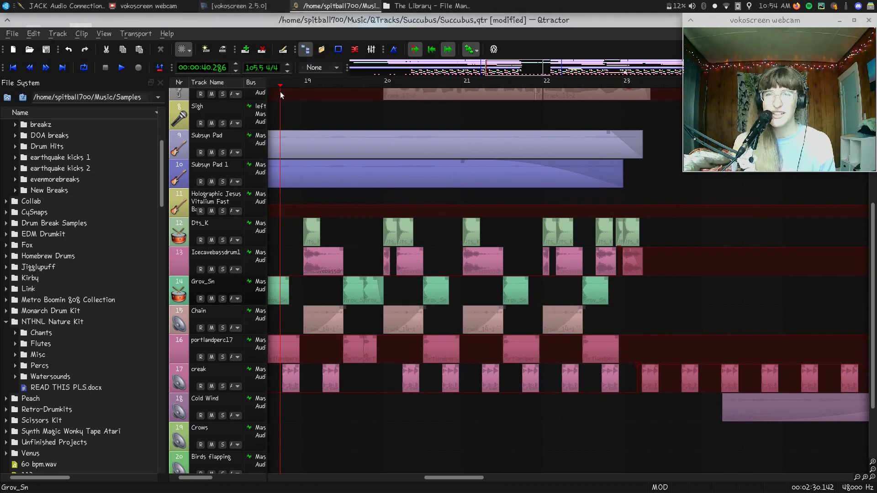
{"action": "left_click_drag", "start_coordinate": [284, 89], "coordinate": [218, 213]}
{"action": "left_click", "coordinate": [223, 181]}
{"action": "left_click", "coordinate": [222, 153]}
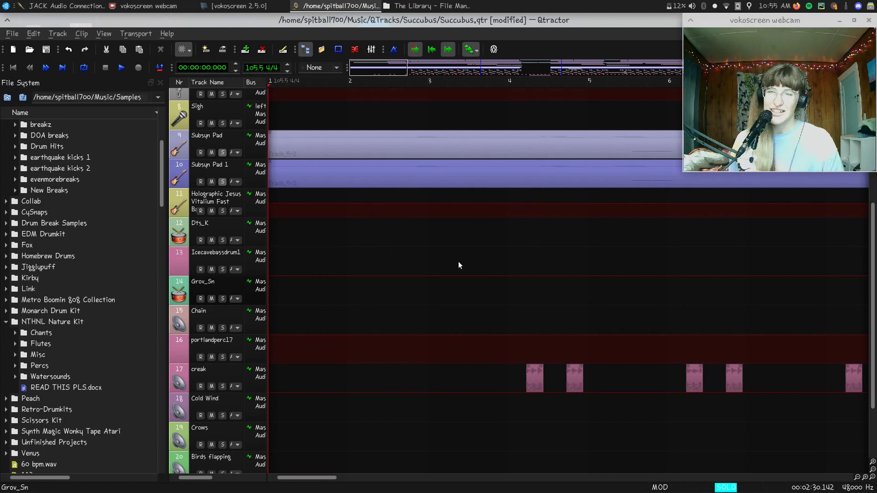
- Hide the file system panel and start playing the soloed pads
{"action": "left_click", "coordinate": [307, 54]}
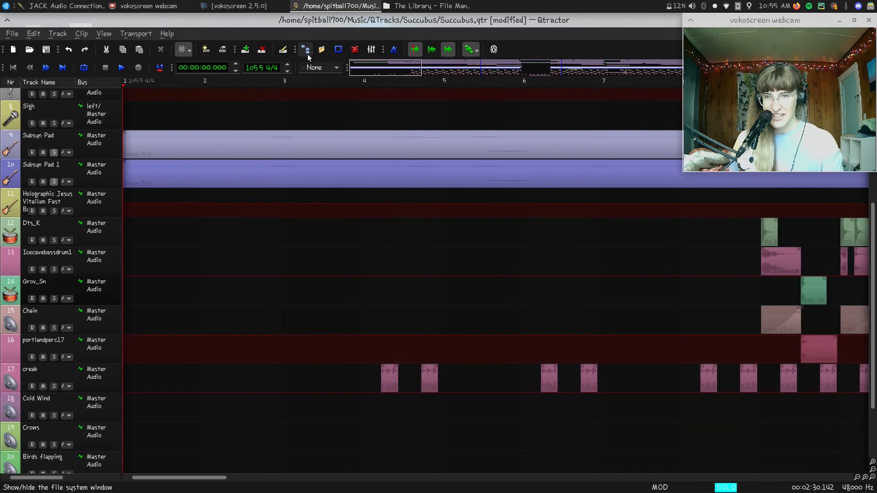
{"action": "key", "text": "space"}
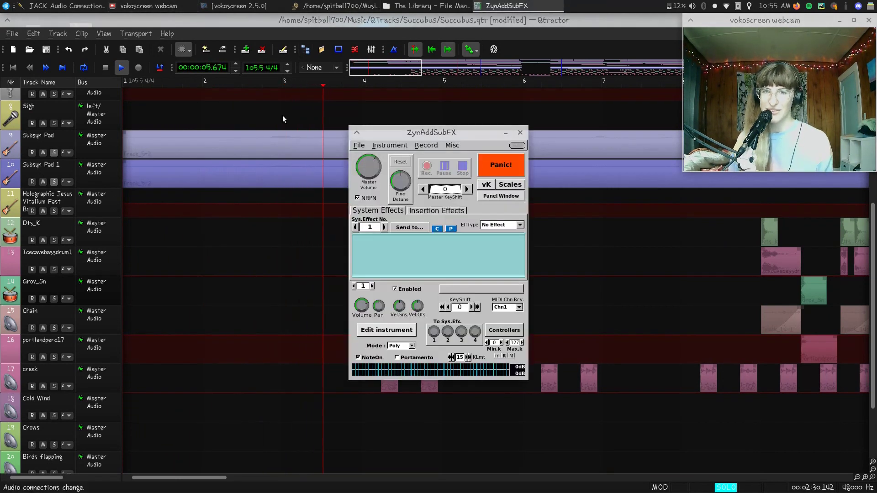
{"action": "left_click_drag", "start_coordinate": [411, 132], "coordinate": [146, 149]}
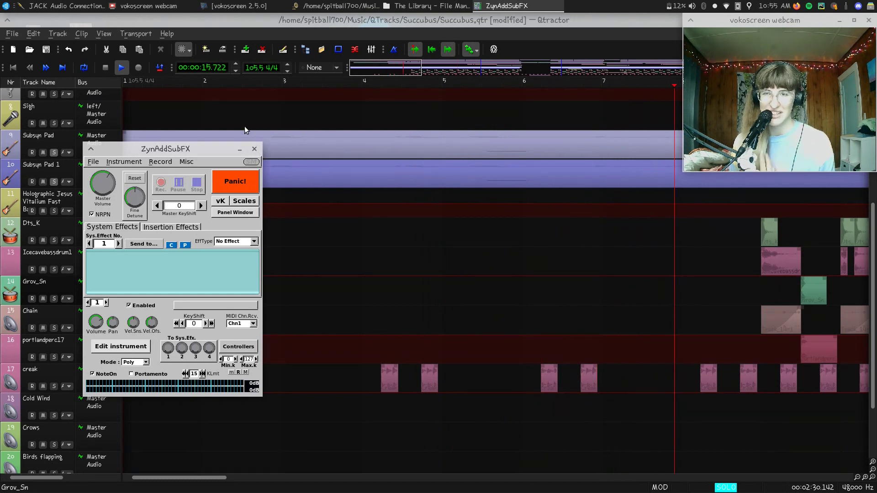
- Load the olivers-100 bank in ZynAddSubFX's Bank window, then exit the synth without saving
{"action": "left_click", "coordinate": [217, 301]}
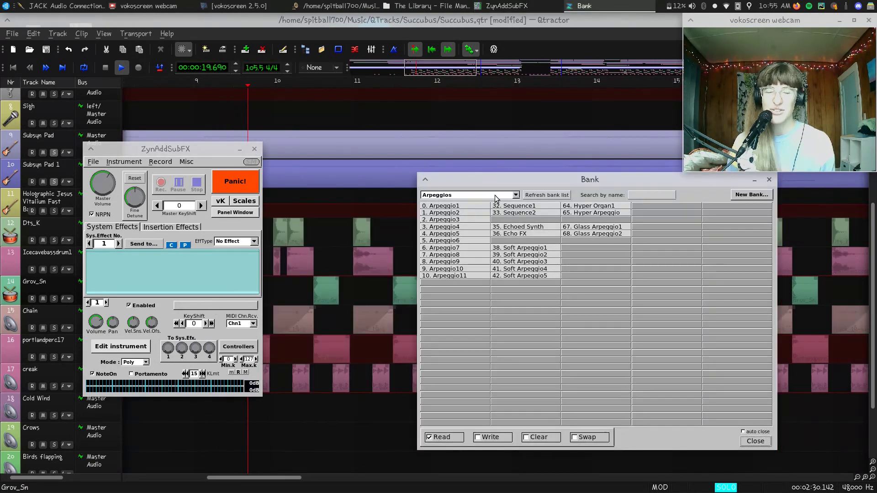
{"action": "left_click", "coordinate": [515, 195]}
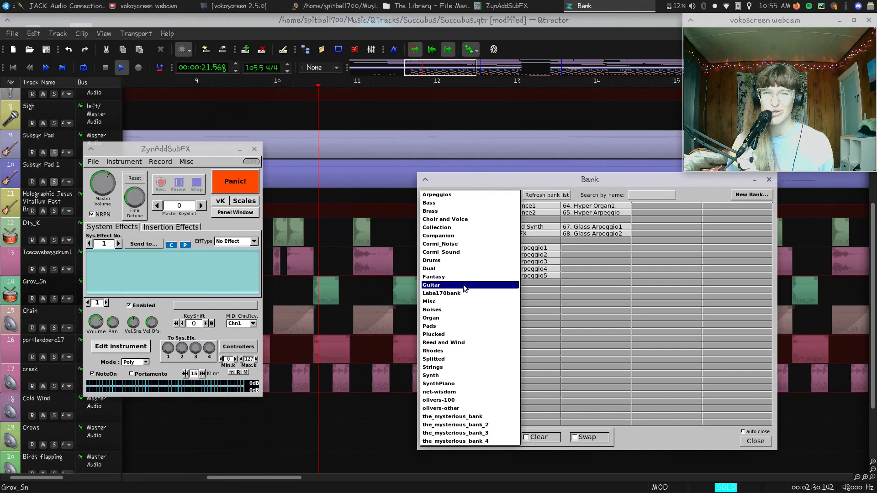
{"action": "left_click", "coordinate": [472, 401]}
{"action": "left_click_drag", "start_coordinate": [607, 180], "coordinate": [333, 177]}
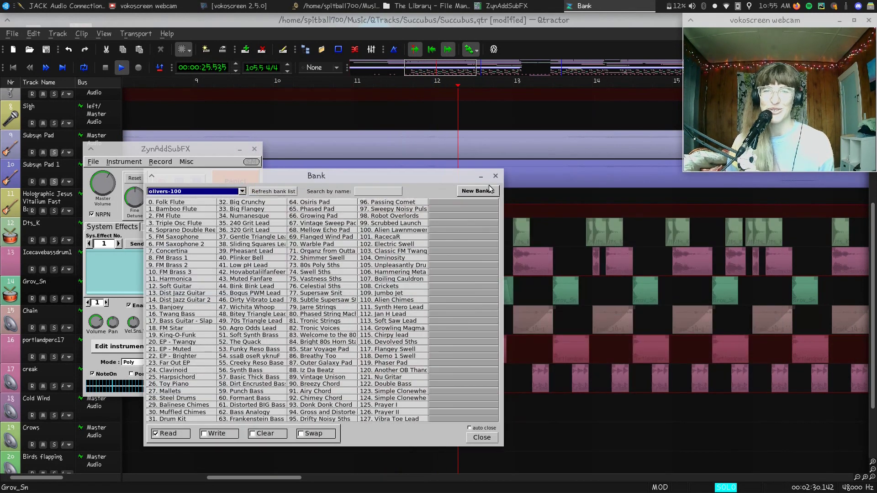
{"action": "left_click", "coordinate": [495, 176]}
{"action": "left_click", "coordinate": [254, 149]}
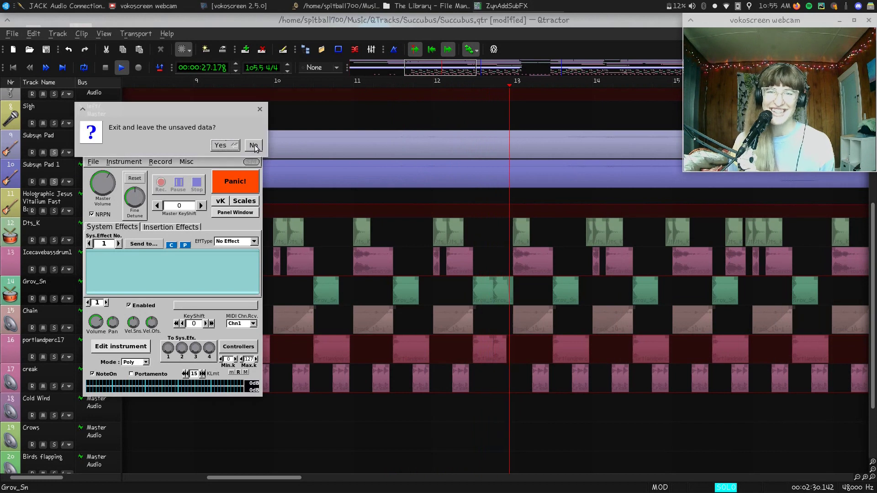
{"action": "left_click", "coordinate": [220, 145]}
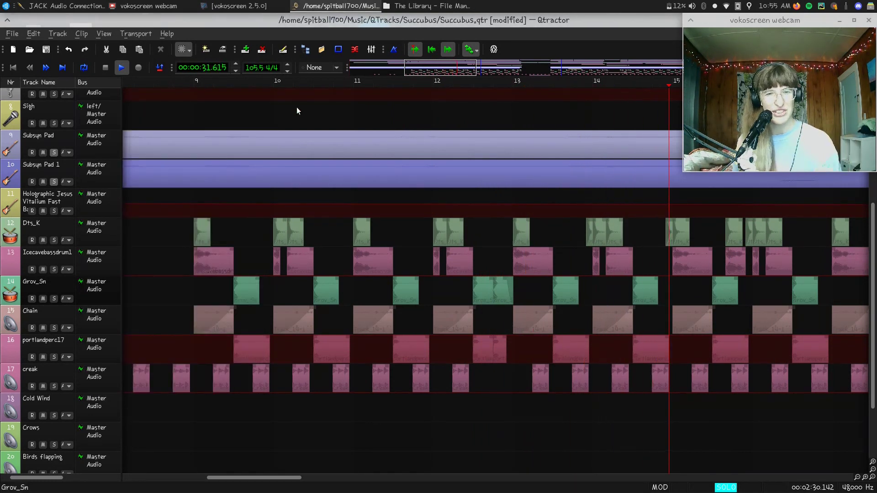
- Stop playback and view the Subsyn Pad's Calf Stereo Tools plugin from the Mixer
{"action": "key", "text": "space"}
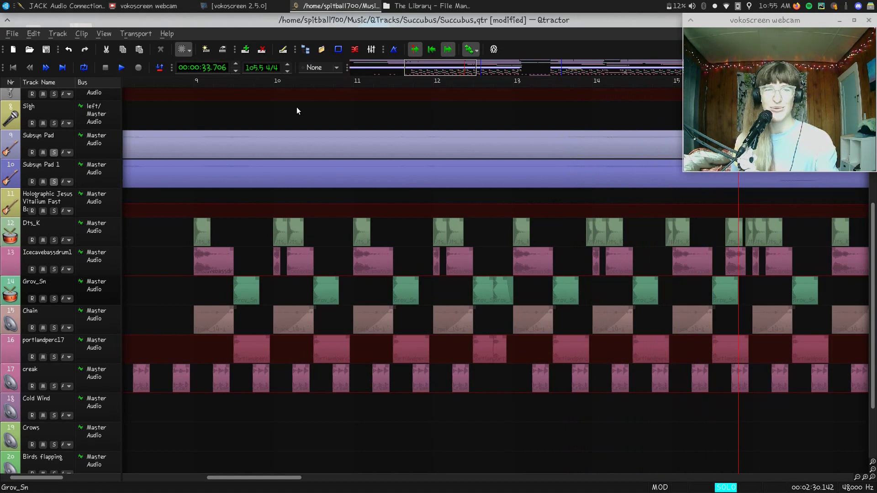
{"action": "scroll", "coordinate": [373, 171], "scroll_direction": "right", "scroll_amount": 3}
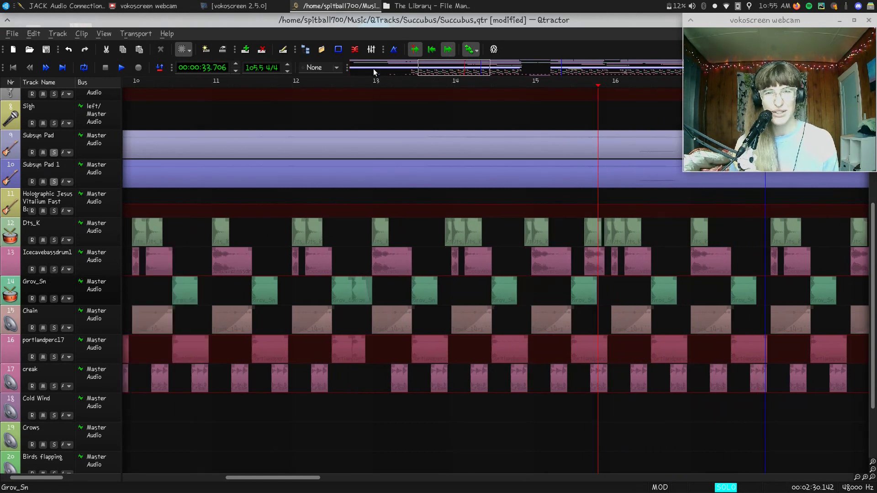
{"action": "left_click", "coordinate": [370, 49]}
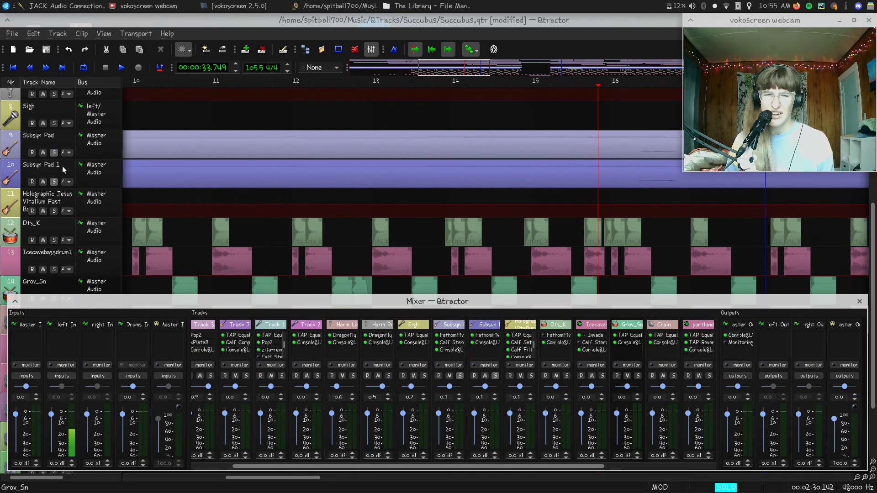
{"action": "double_click", "coordinate": [452, 343]}
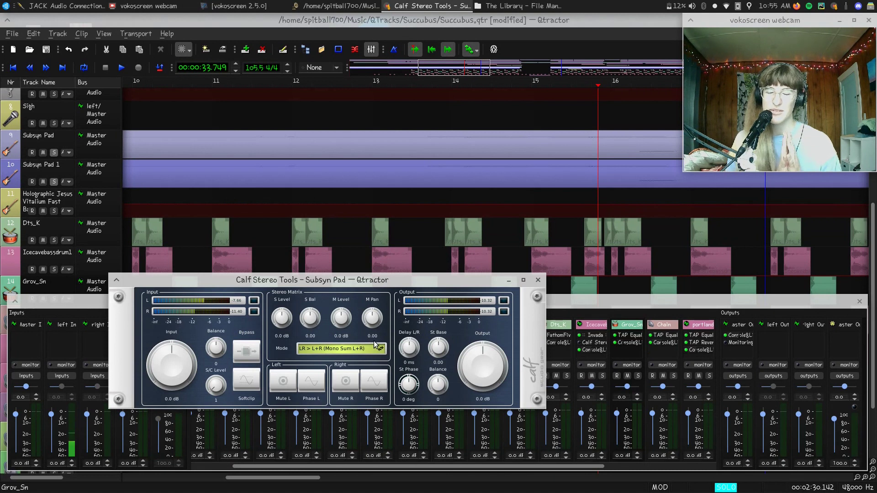
{"action": "left_click", "coordinate": [539, 280]}
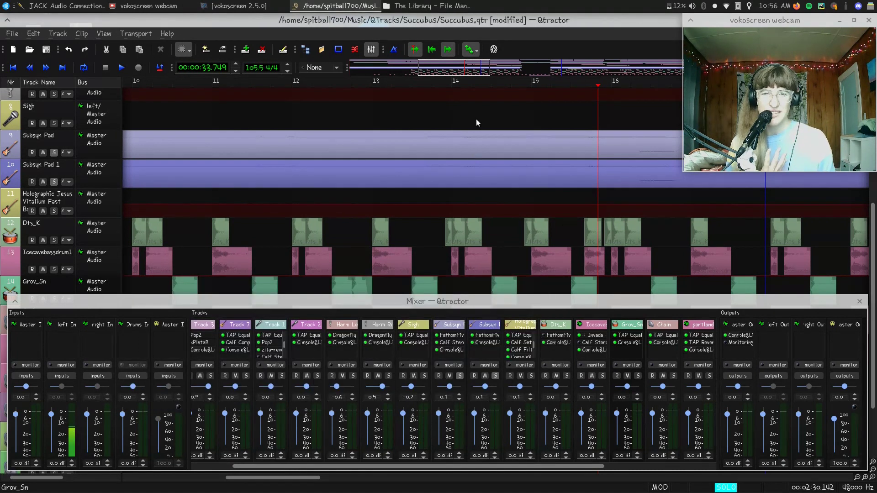
{"action": "left_click", "coordinate": [368, 46]}
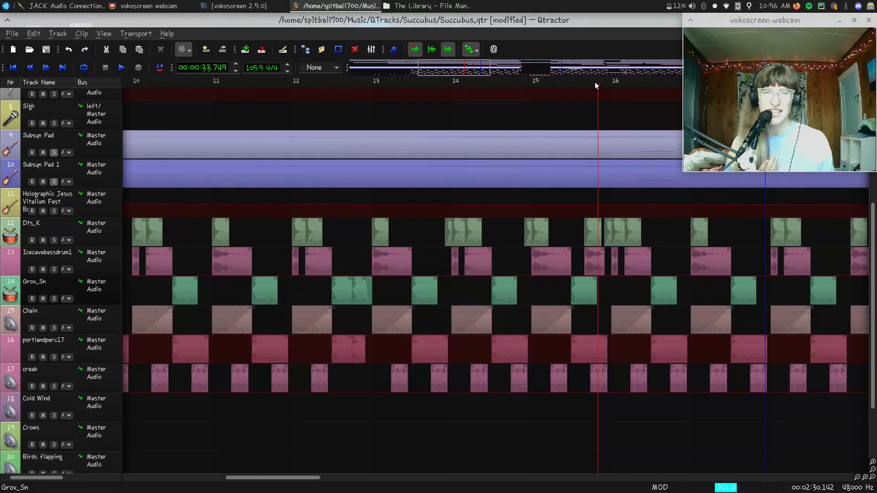
- Set the play-head to 00:00:24.466 near bar 12 and unsolo Subsyn Pad 1
{"action": "left_click_drag", "start_coordinate": [598, 85], "coordinate": [160, 206]}
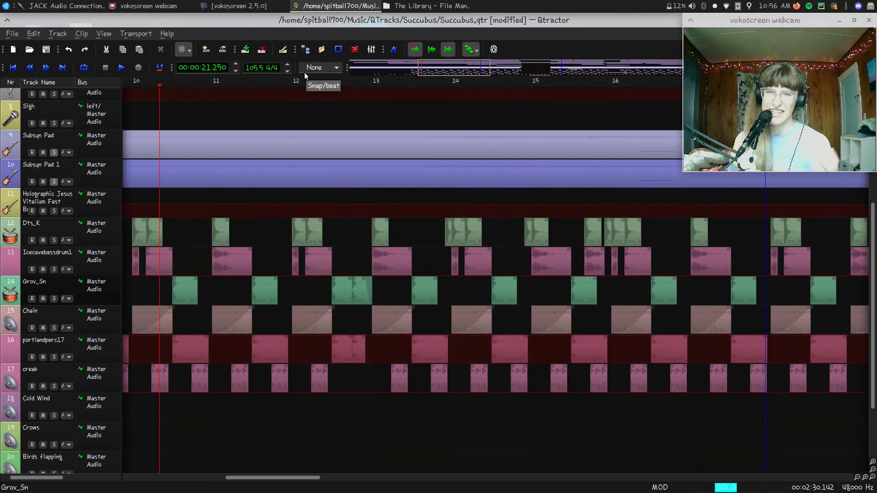
{"action": "left_click_drag", "start_coordinate": [160, 84], "coordinate": [273, 84]}
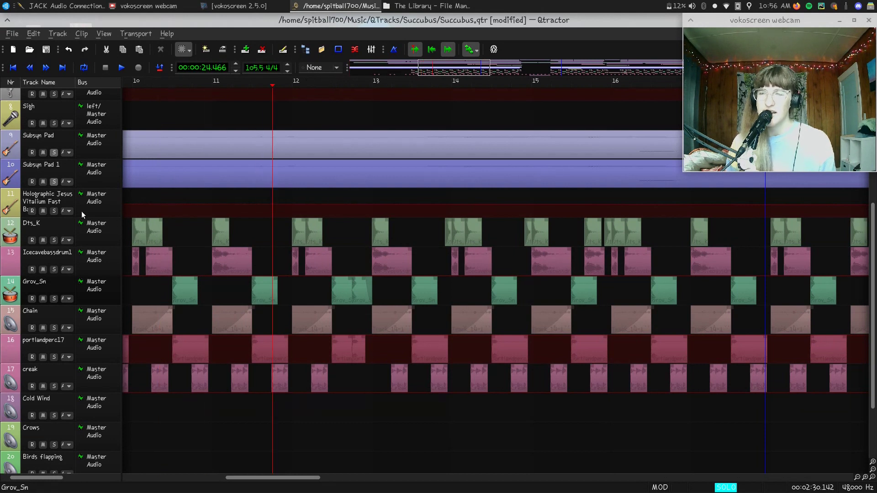
{"action": "left_click", "coordinate": [53, 181]}
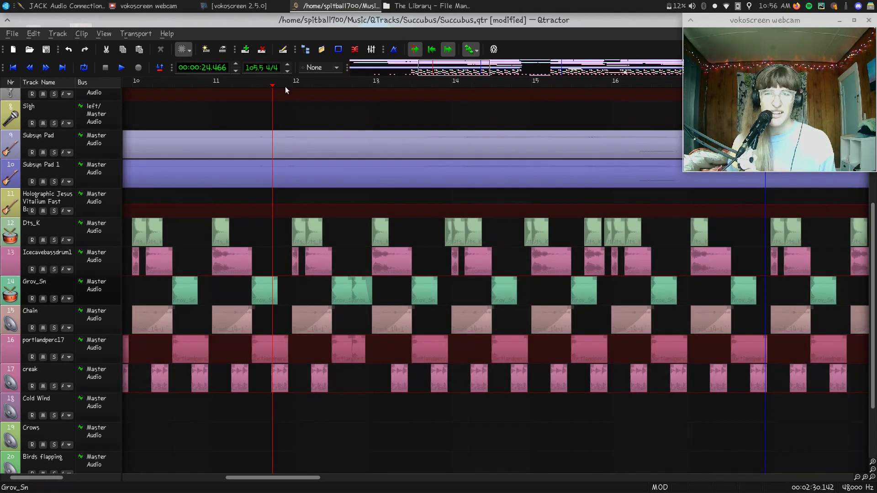
- Rewind the playhead to the song's start and solo Tracks 3 and 4
{"action": "left_click_drag", "start_coordinate": [273, 85], "coordinate": [409, 242]}
{"action": "scroll", "coordinate": [446, 249], "scroll_direction": "up", "scroll_amount": 5}
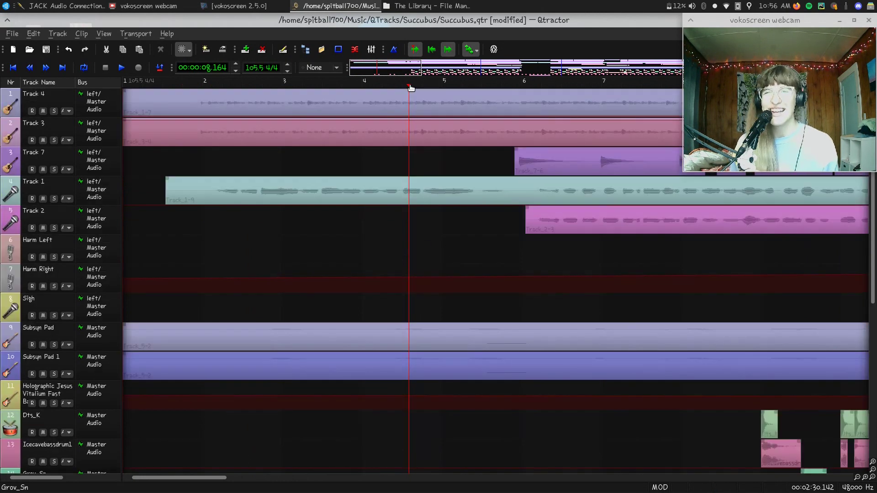
{"action": "left_click_drag", "start_coordinate": [410, 88], "coordinate": [43, 123]}
{"action": "left_click", "coordinate": [54, 140]}
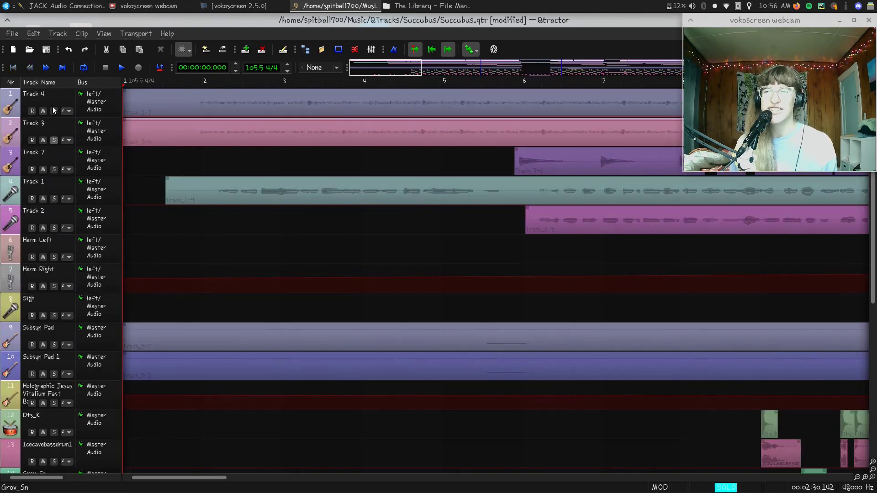
{"action": "left_click", "coordinate": [53, 111]}
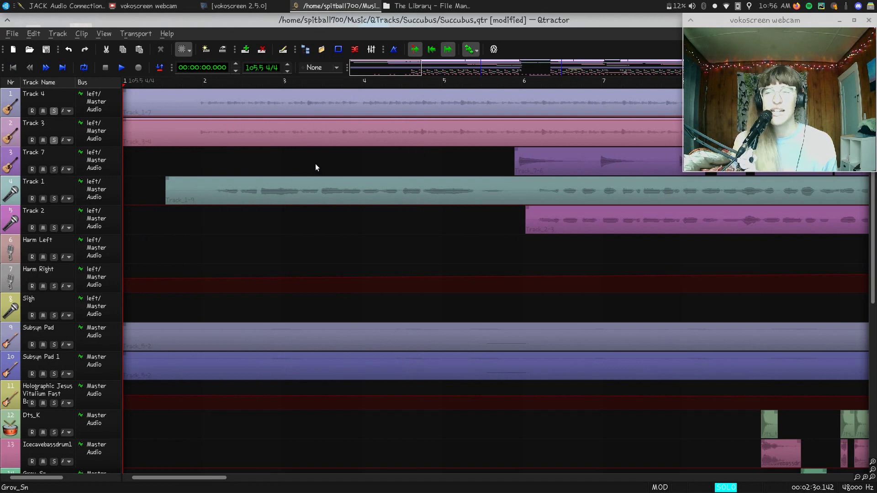
- Play and pause the soloed Tracks 3 and 4 a few times
{"action": "key", "text": "space"}
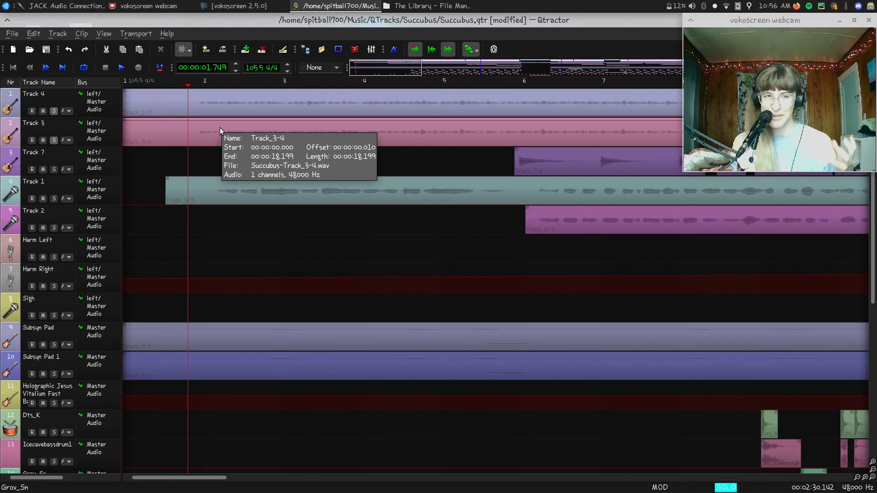
{"action": "key", "text": "space"}
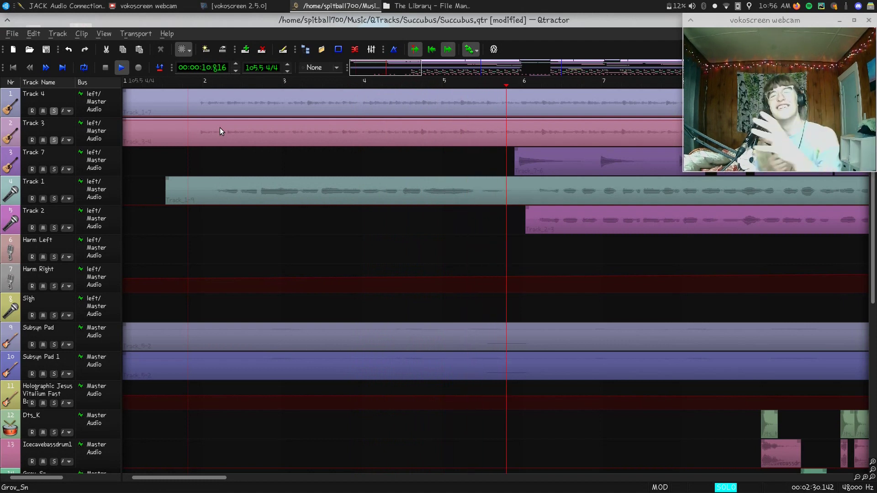
{"action": "key", "text": "space"}
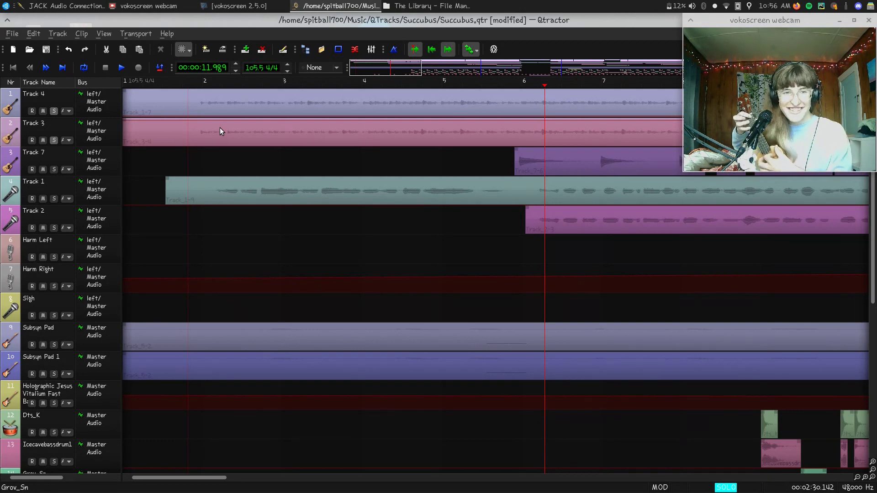
{"action": "key", "text": "space"}
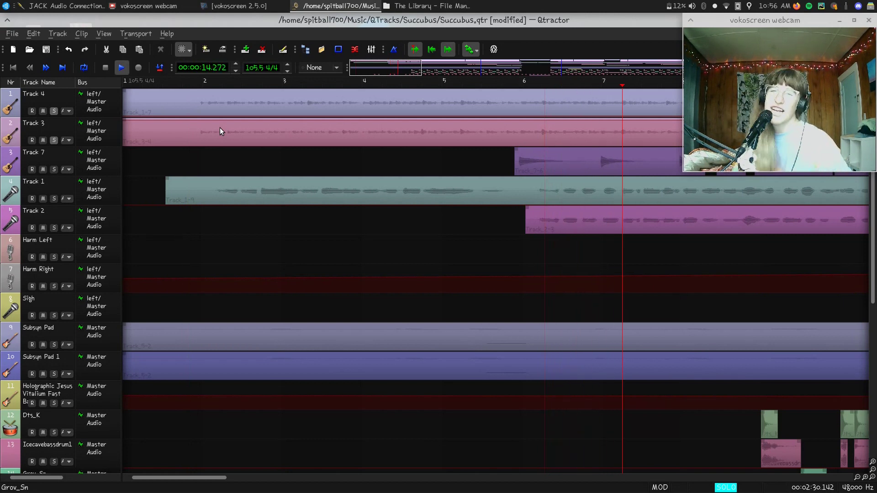
{"action": "key", "text": "space"}
- Replay from about 10.9 seconds with Track 7 also soloed, then make Track 1 current
{"action": "left_click_drag", "start_coordinate": [641, 87], "coordinate": [504, 158]}
{"action": "left_click", "coordinate": [54, 170]}
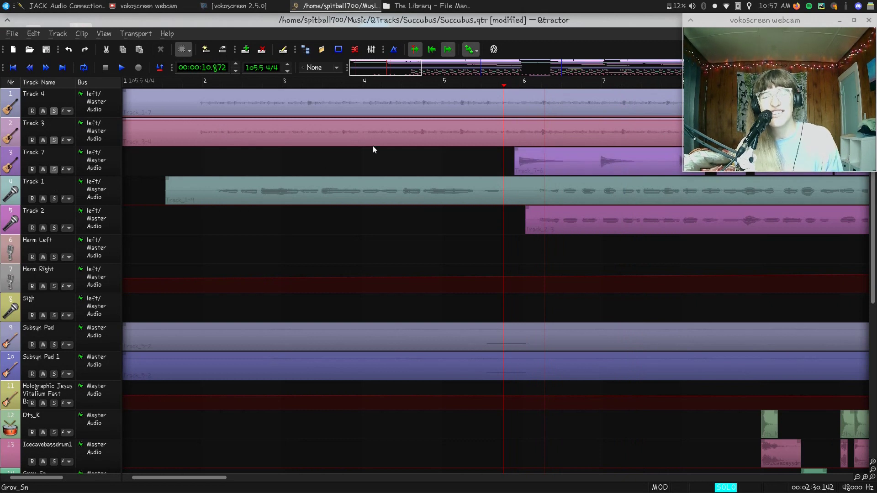
{"action": "key", "text": "space"}
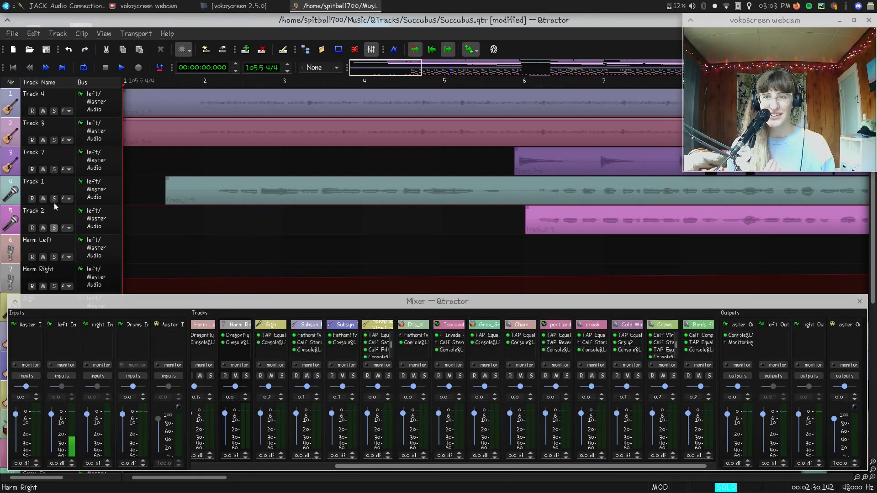
{"action": "left_click", "coordinate": [54, 203]}
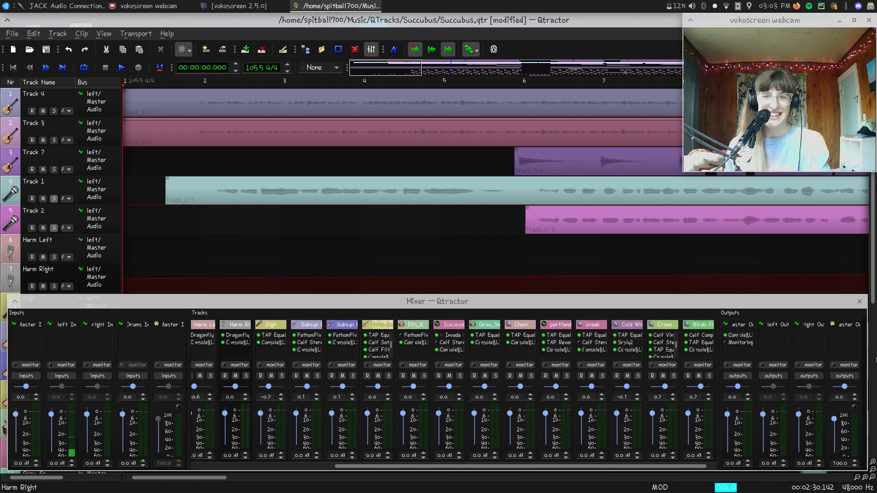
- Play from the start, stop at 18.4 seconds, and show the Track 1 and Track 2 mixer strips
{"action": "key", "text": "space"}
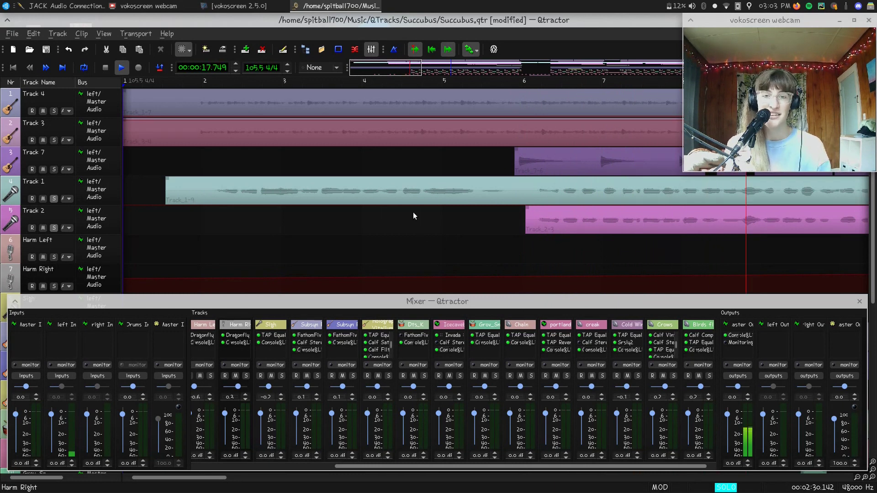
{"action": "key", "text": "space"}
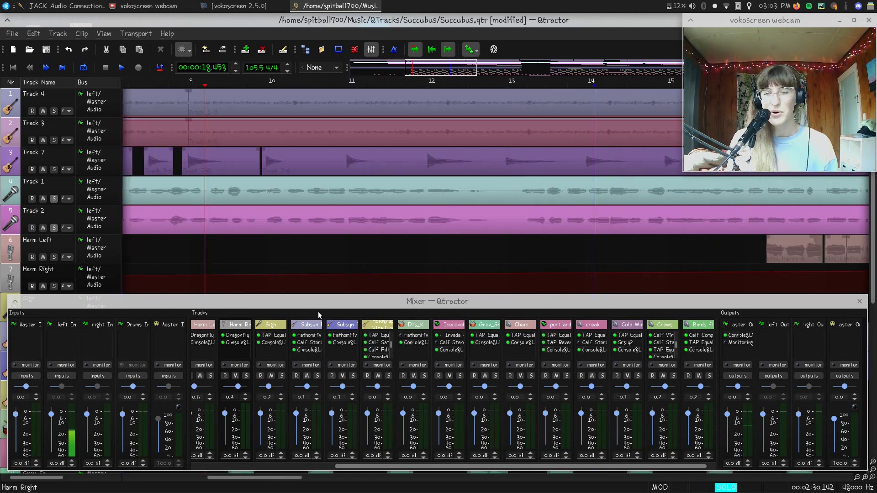
{"action": "left_click", "coordinate": [49, 183]}
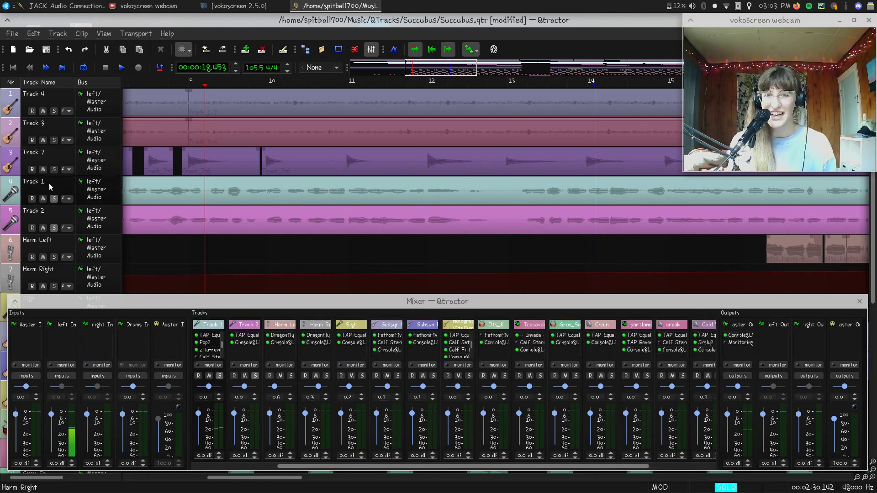
- Open Track 1's TAP Equalizer, turn on monitoring, and boost Band 7 gain near maximum
{"action": "double_click", "coordinate": [212, 336]}
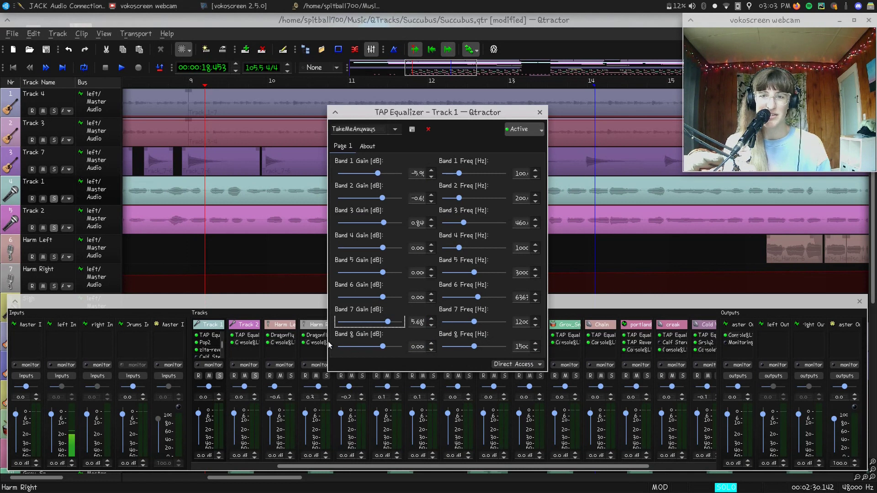
{"action": "left_click", "coordinate": [211, 366]}
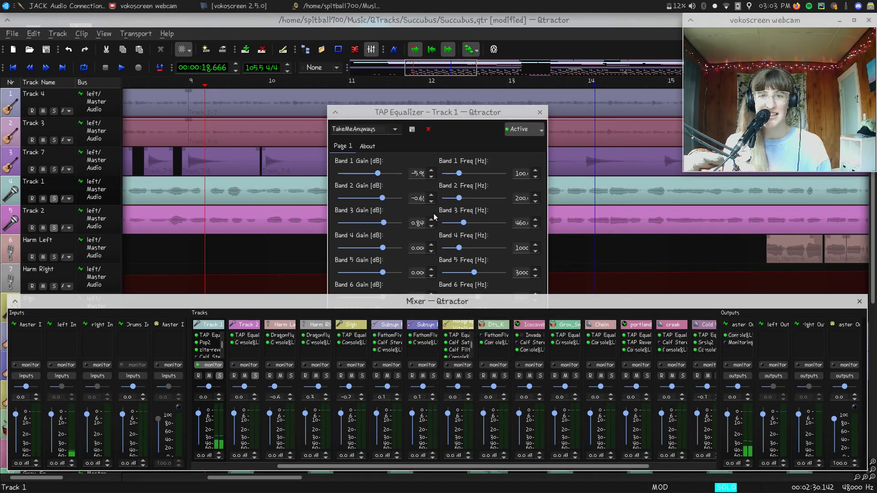
{"action": "left_click", "coordinate": [419, 223]}
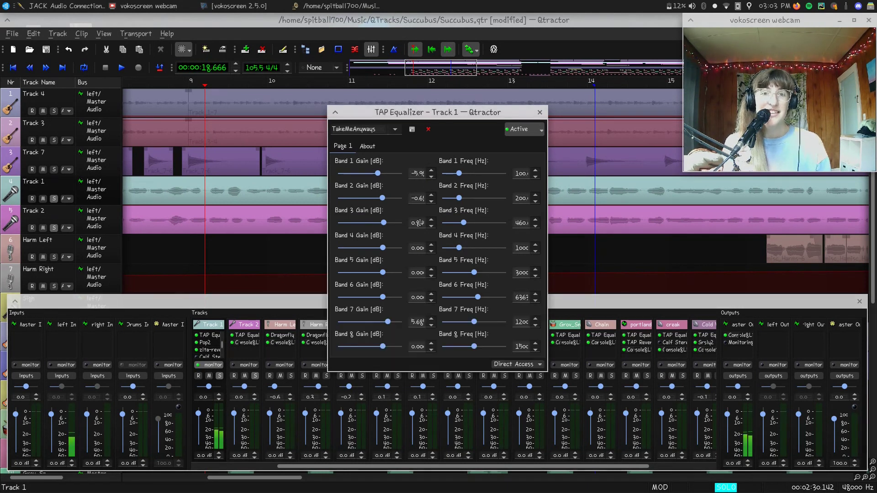
{"action": "left_click_drag", "start_coordinate": [395, 324], "coordinate": [404, 326]}
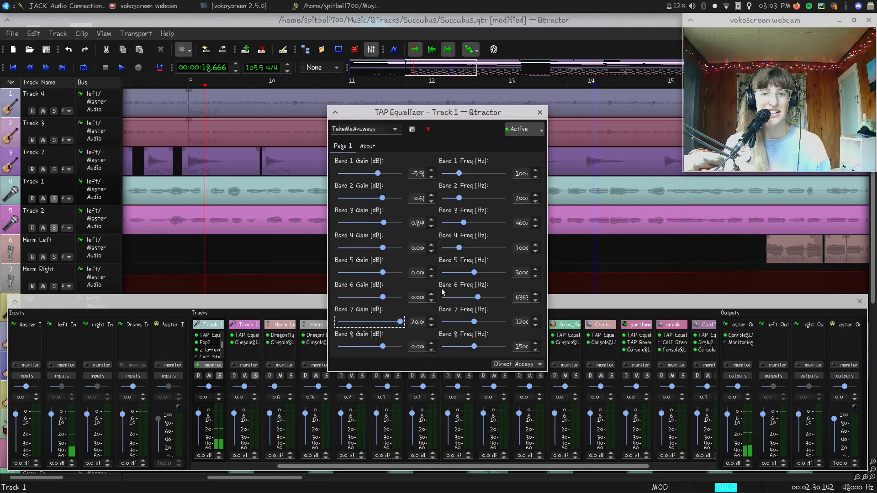
- Undo the Band 7 boost and the monitoring, leaving gain at 6.74 dB, and close the equalizer
{"action": "left_click", "coordinate": [69, 50]}
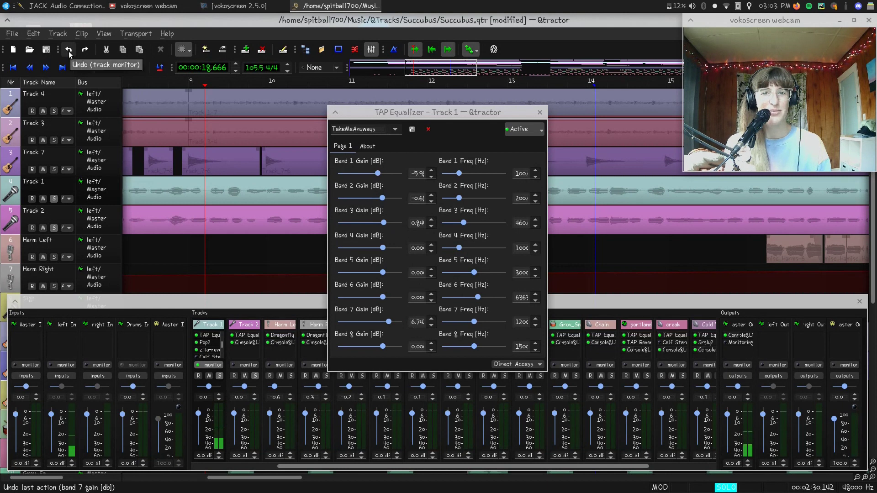
{"action": "left_click", "coordinate": [69, 51]}
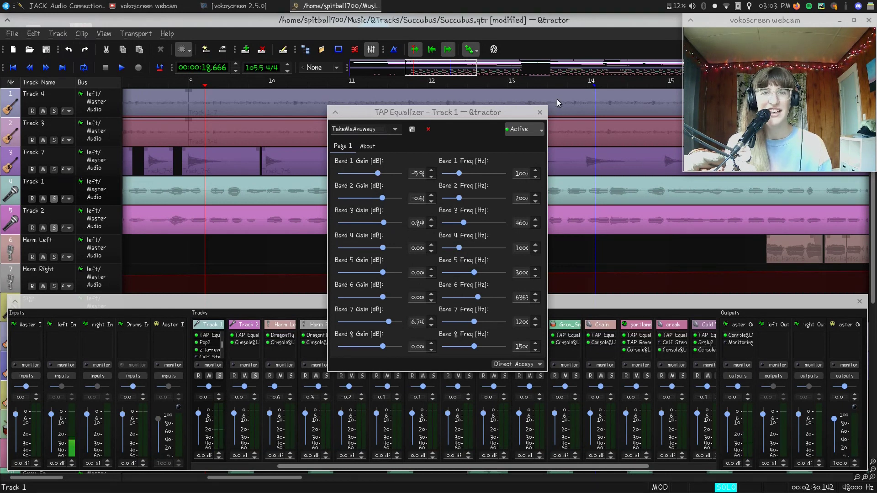
{"action": "left_click", "coordinate": [539, 112]}
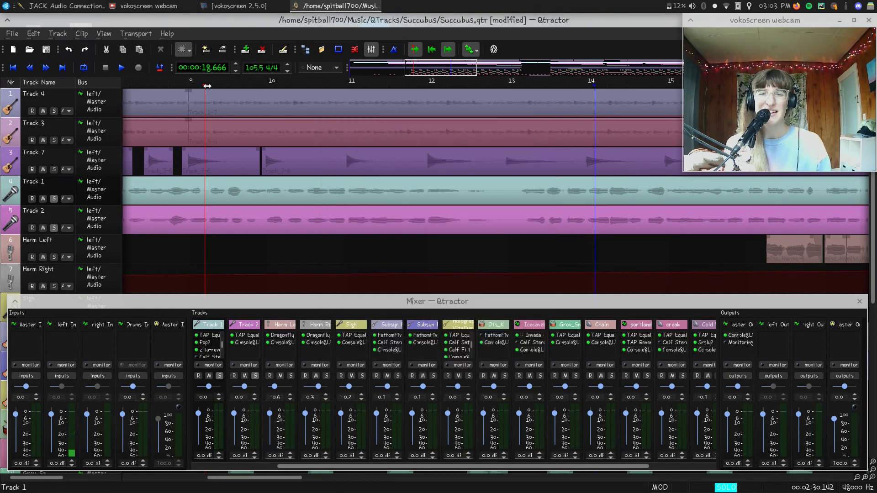
- Move the playhead back to about bar 4 and inspect Track 1's Pop2 plugin settings
{"action": "left_click_drag", "start_coordinate": [207, 86], "coordinate": [324, 196]}
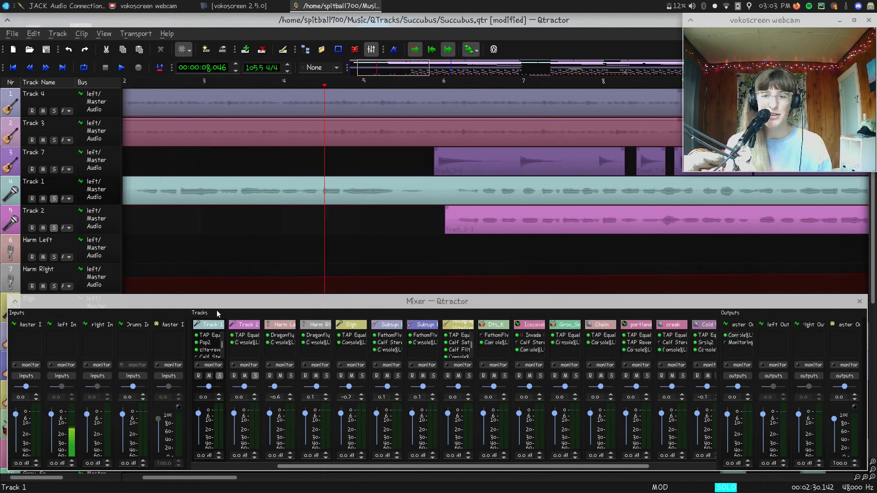
{"action": "double_click", "coordinate": [213, 342]}
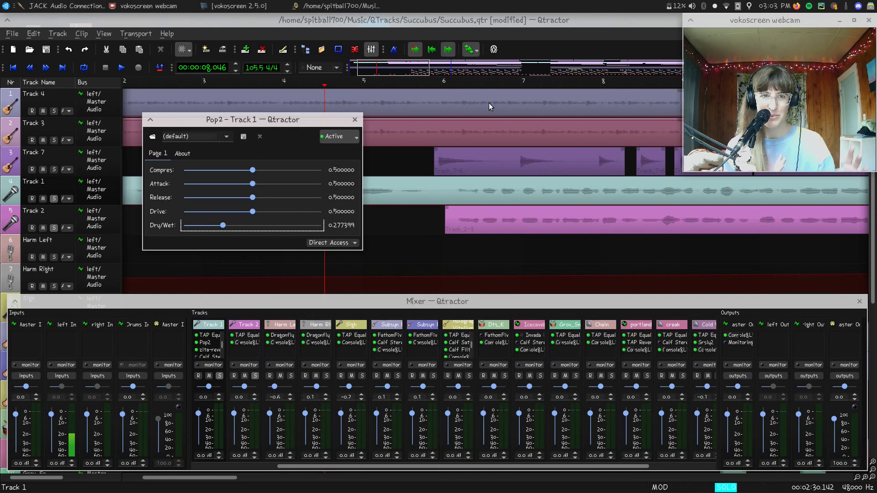
{"action": "left_click", "coordinate": [354, 119]}
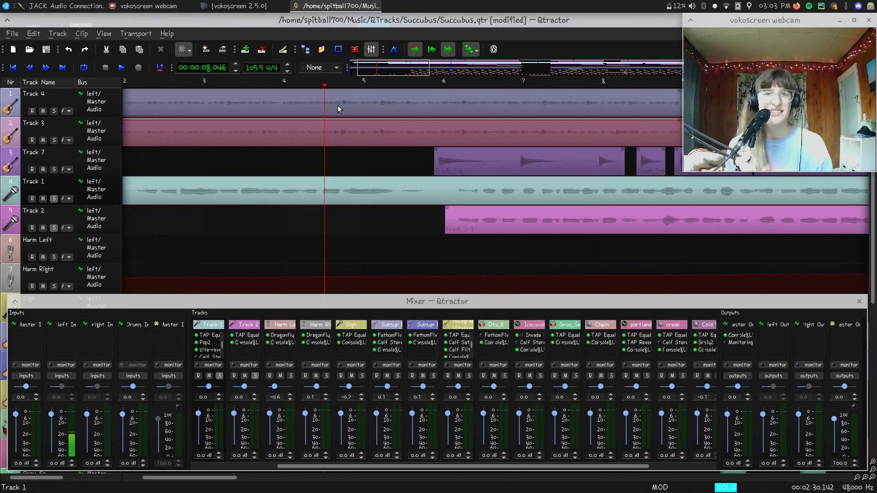
- Play from about bar 6, stopping at 14.897 seconds near bar 7
{"action": "left_click_drag", "start_coordinate": [325, 86], "coordinate": [471, 141]}
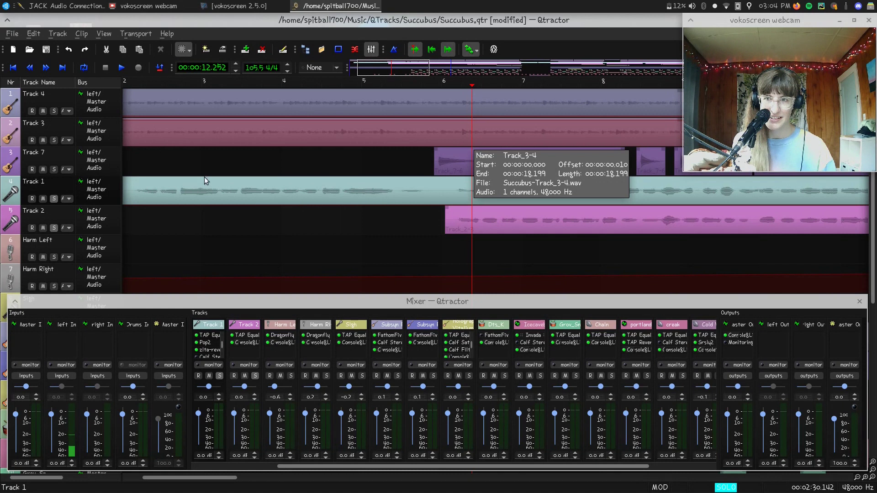
{"action": "key", "text": "space"}
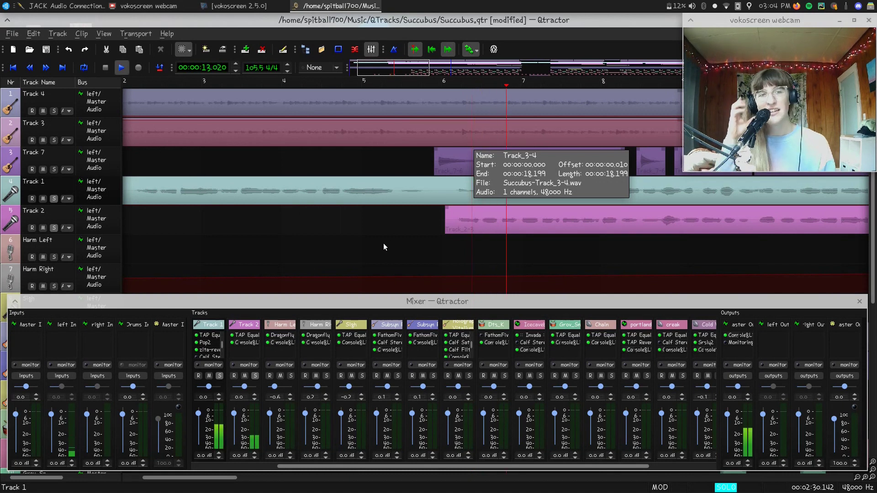
{"action": "key", "text": "space"}
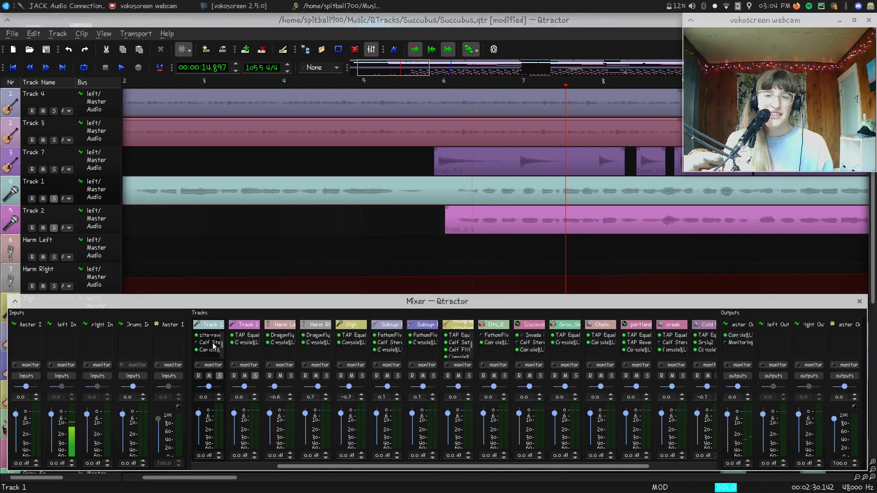
- Inspect Track 1's zita-reverb plugin settings
{"action": "double_click", "coordinate": [216, 339]}
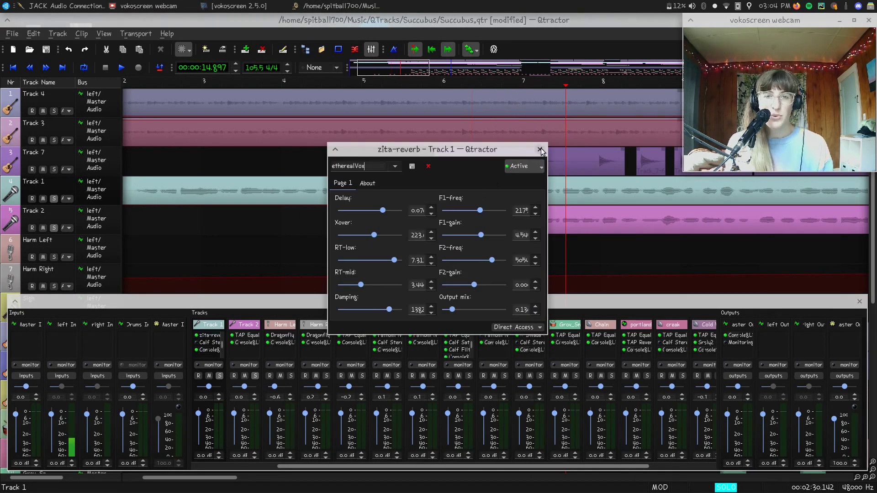
{"action": "left_click", "coordinate": [539, 149]}
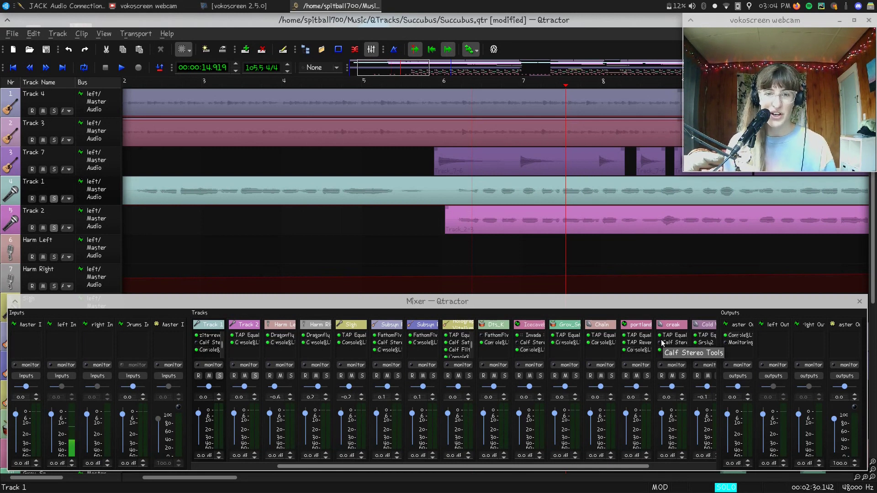
{"action": "left_click_drag", "start_coordinate": [290, 468], "coordinate": [374, 476]}
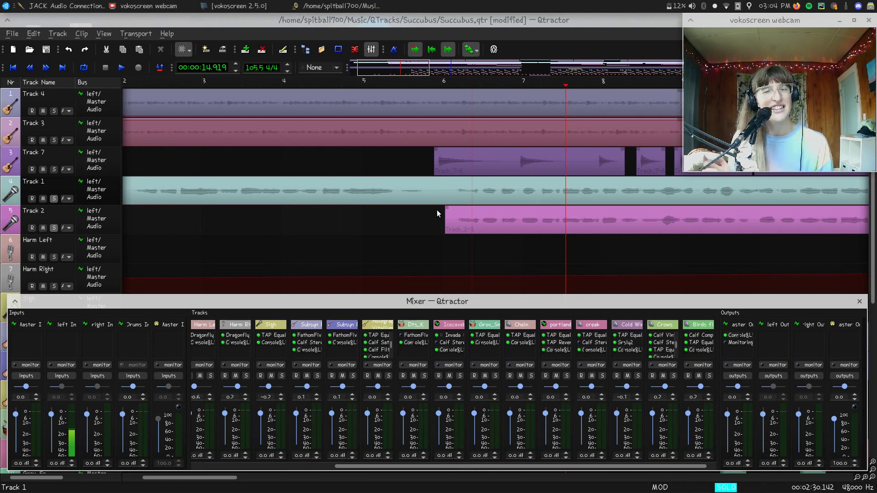
- Rewind the playhead to 00:00:00 and unsolo Track 1 and Track 2
{"action": "left_click_drag", "start_coordinate": [566, 87], "coordinate": [107, 189]}
{"action": "left_click", "coordinate": [52, 199]}
{"action": "left_click", "coordinate": [54, 228]}
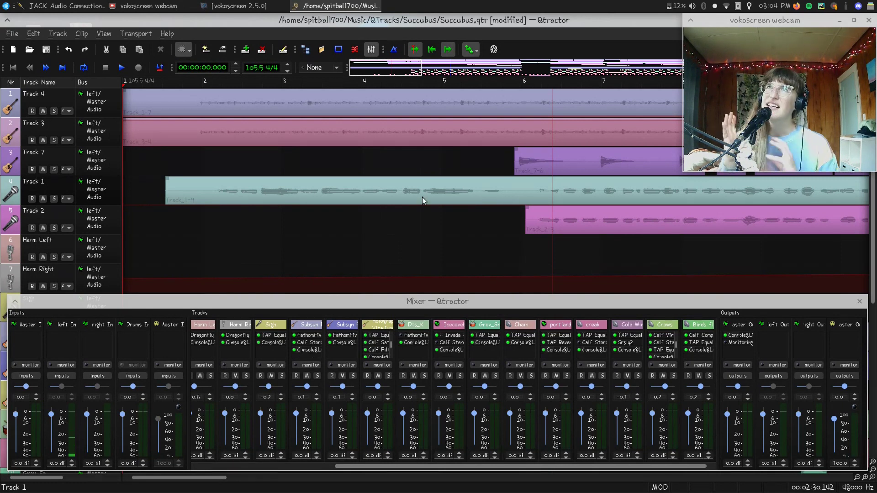
- Play the full mix from the top, then jump the playhead ahead to bar 15
{"action": "mouse_move", "coordinate": [422, 197]}
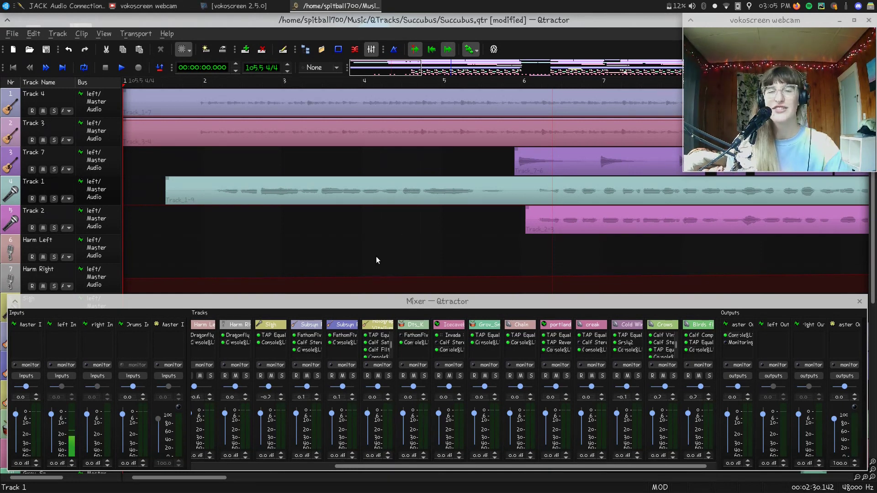
{"action": "key", "text": "space"}
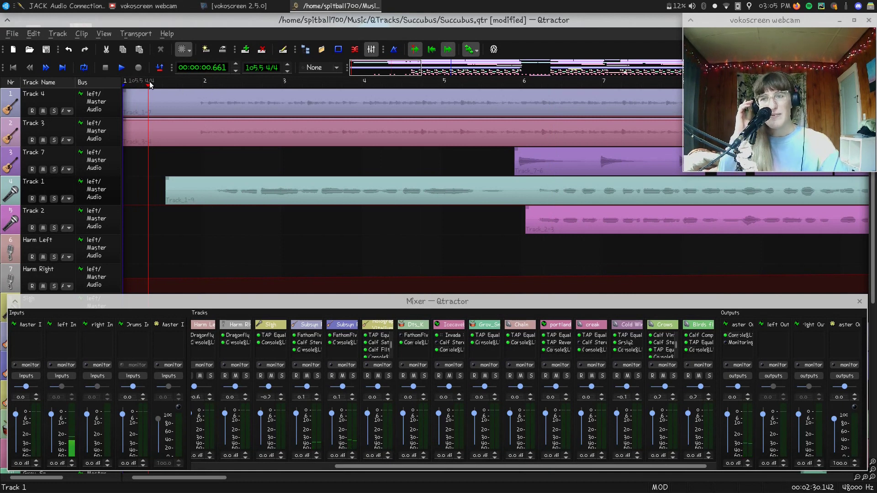
{"action": "left_click_drag", "start_coordinate": [149, 85], "coordinate": [199, 252]}
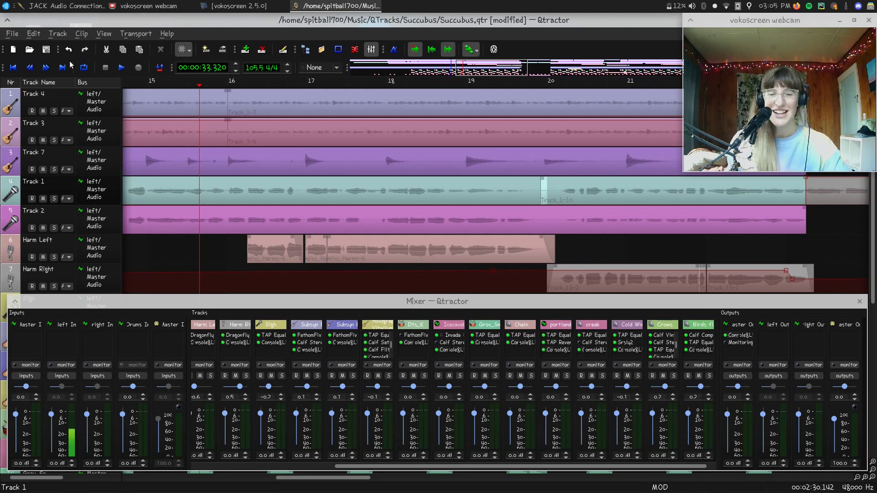
- Briefly play and stop the full mix around bar 15
{"action": "scroll", "coordinate": [361, 259], "scroll_direction": "down", "scroll_amount": 2}
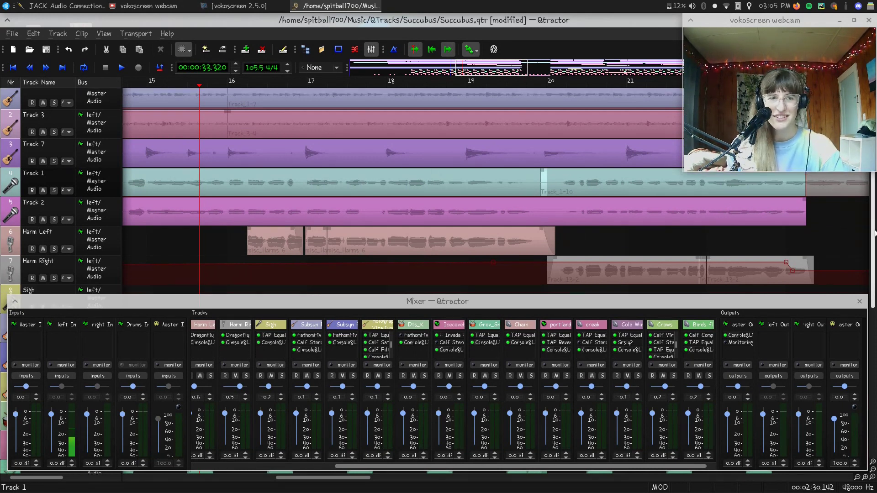
{"action": "key", "text": "space"}
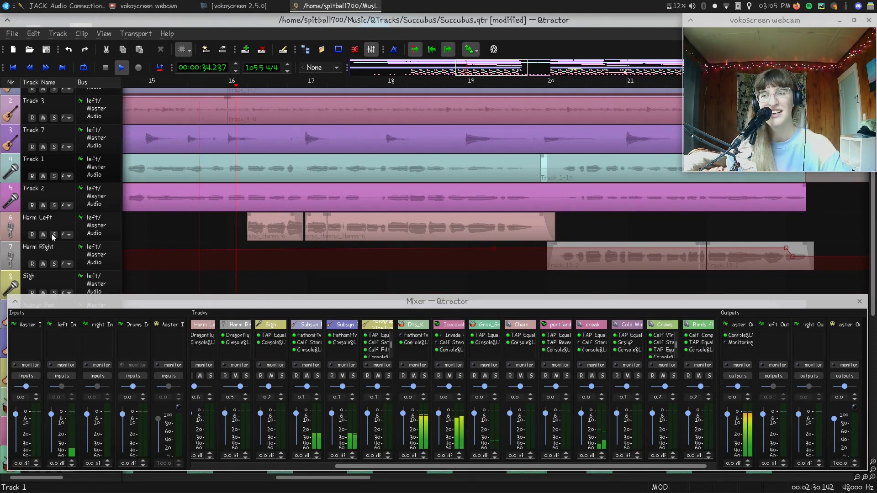
{"action": "key", "text": "space"}
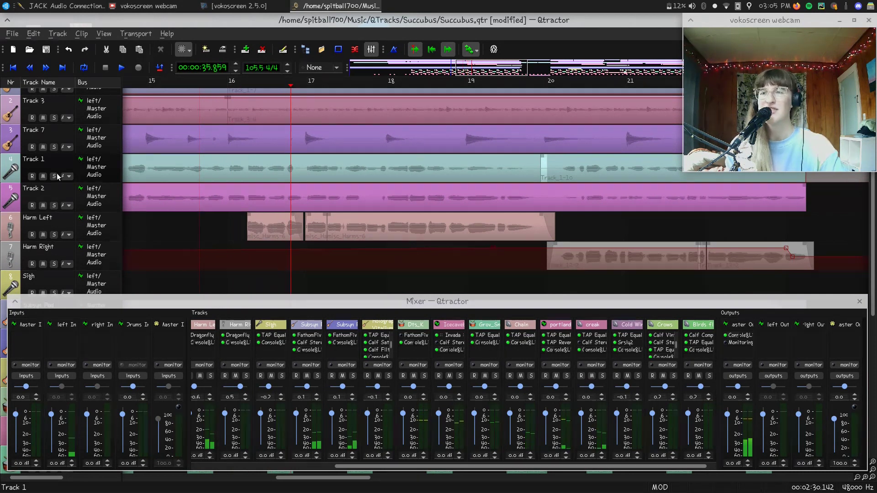
- Solo Track 1, Track 2, Harm Left and Harm Right, and play them from just past bar 15
{"action": "key", "text": "s"}
{"action": "left_click", "coordinate": [53, 206]}
{"action": "left_click", "coordinate": [54, 234]}
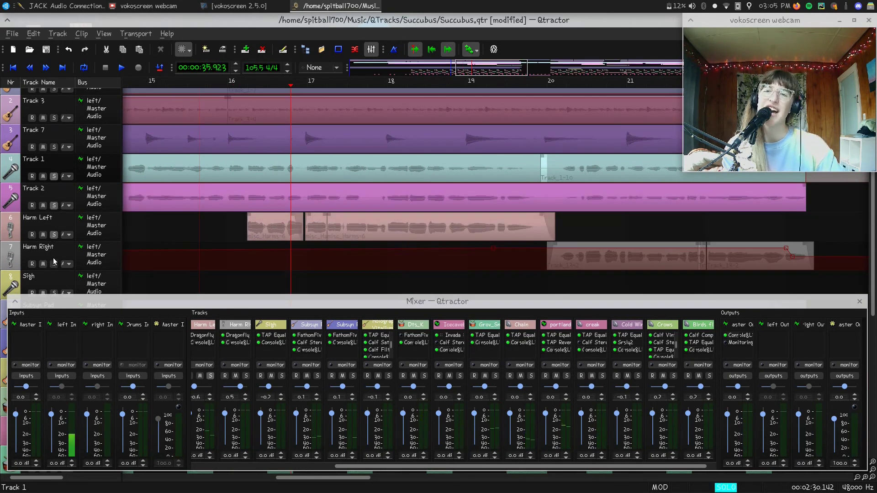
{"action": "left_click", "coordinate": [54, 264]}
{"action": "key", "text": "space"}
{"action": "left_click", "coordinate": [182, 119]}
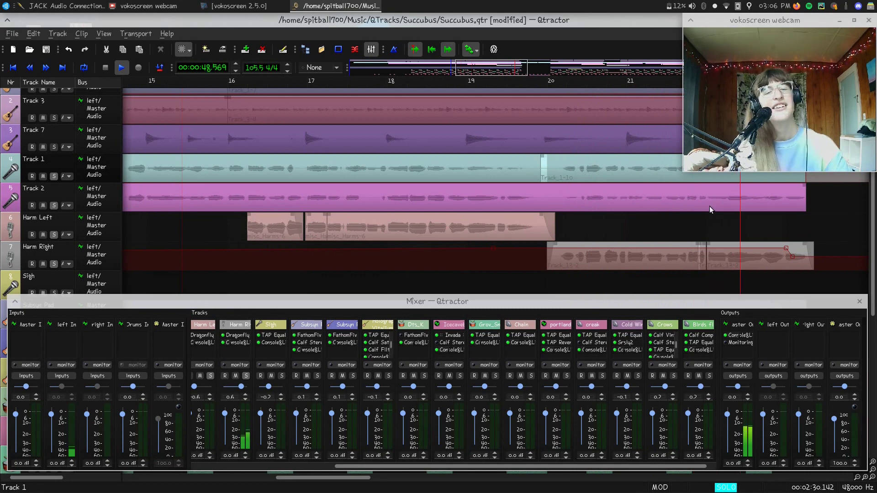
- Stop playback, move back to about 49 seconds, and unsolo Track 2 and Track 1
{"action": "key", "text": "space"}
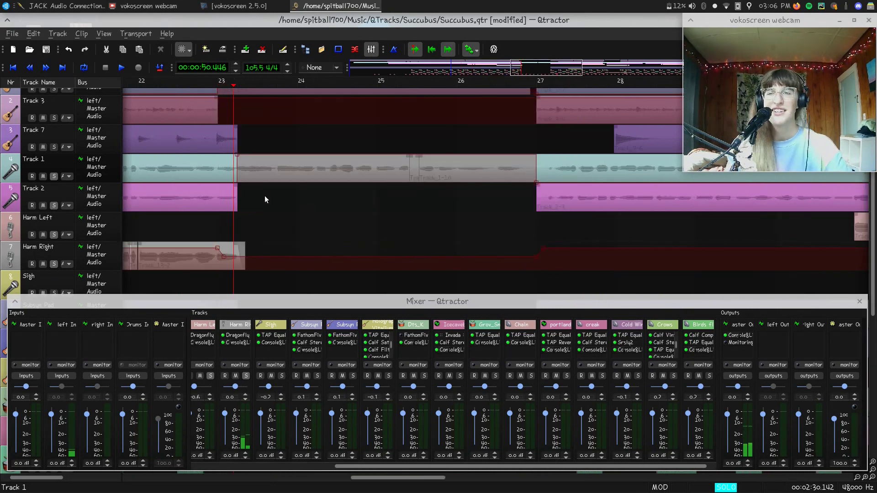
{"action": "left_click_drag", "start_coordinate": [233, 132], "coordinate": [174, 137]}
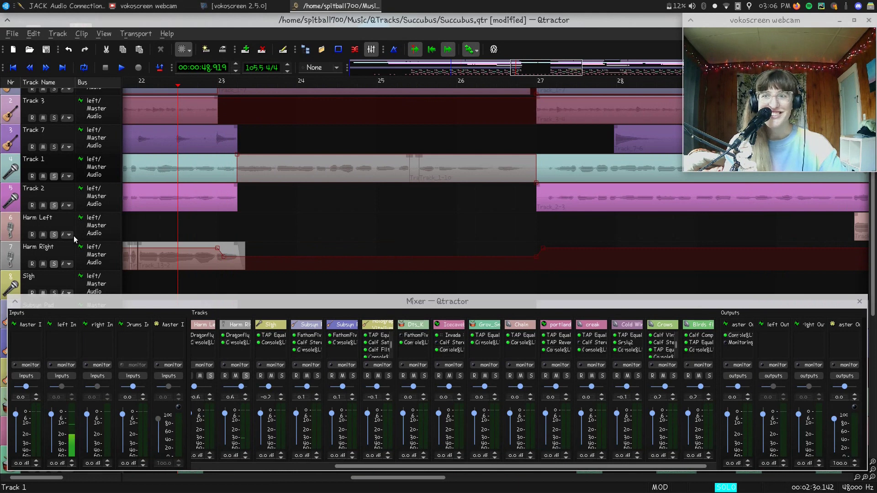
{"action": "left_click", "coordinate": [53, 205]}
{"action": "left_click", "coordinate": [52, 176]}
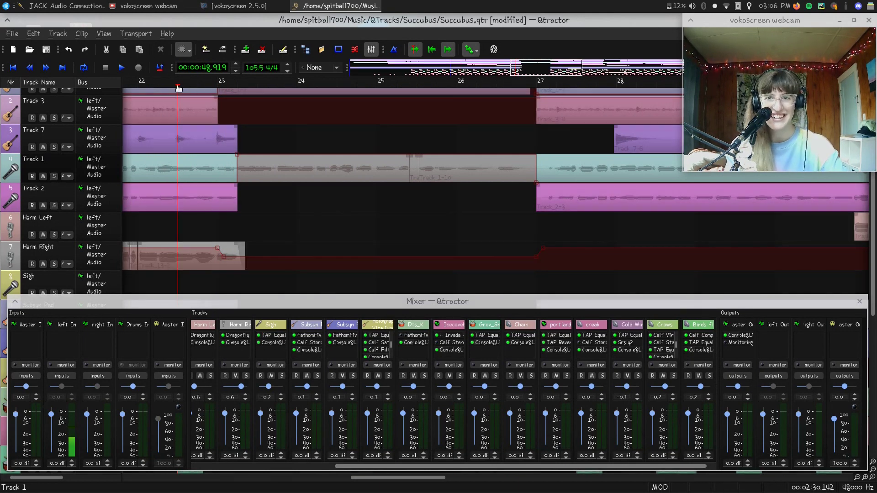
- Play the full mix from about 44 seconds through the bars 23–26 break
{"action": "left_click_drag", "start_coordinate": [178, 137], "coordinate": [130, 139]}
{"action": "key", "text": "space"}
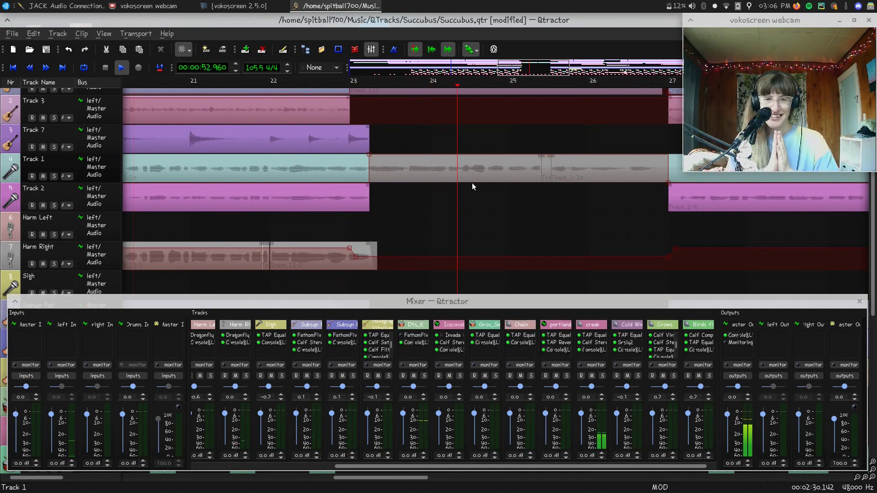
{"action": "scroll", "coordinate": [513, 165], "scroll_direction": "down", "scroll_amount": 6}
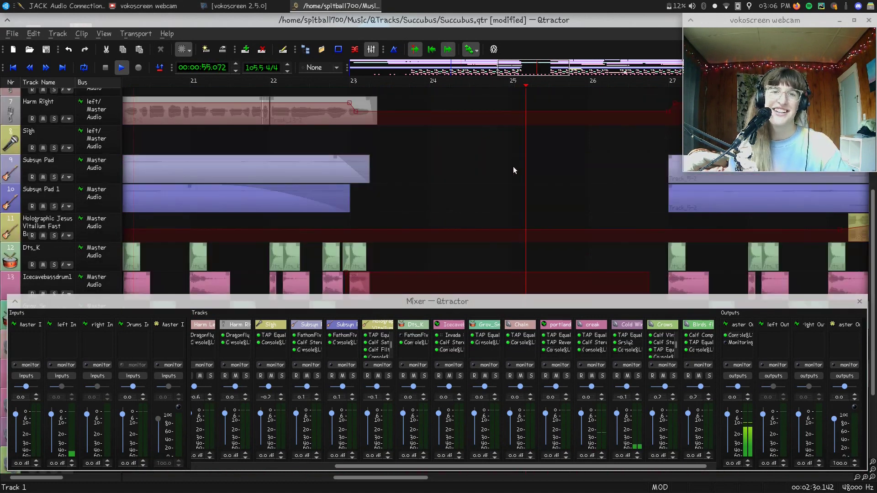
{"action": "scroll", "coordinate": [514, 167], "scroll_direction": "up", "scroll_amount": 4}
{"action": "scroll", "coordinate": [514, 167], "scroll_direction": "up", "scroll_amount": 3}
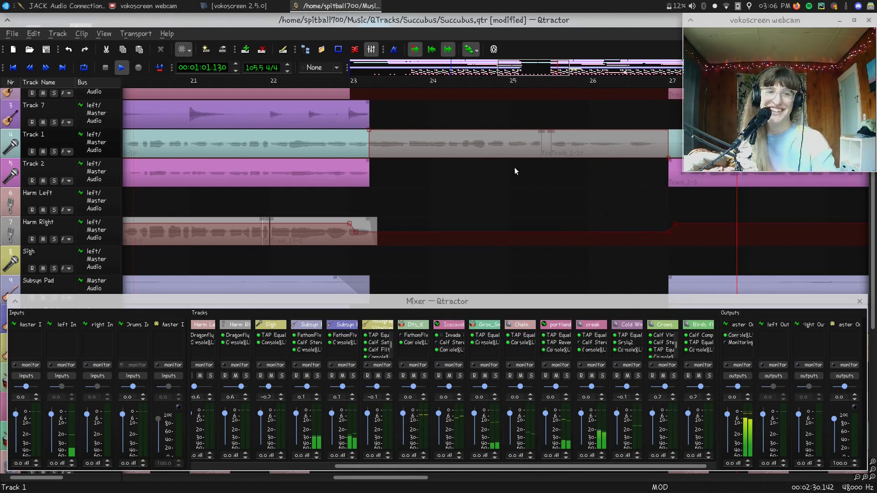
- Hide the mixer, solo the Cold Wind track, and set the playhead to about 54.7 seconds
{"action": "left_click", "coordinate": [371, 50]}
{"action": "left_click_drag", "start_coordinate": [616, 178], "coordinate": [259, 201]}
{"action": "scroll", "coordinate": [479, 204], "scroll_direction": "down", "scroll_amount": 5}
{"action": "left_click", "coordinate": [53, 343]}
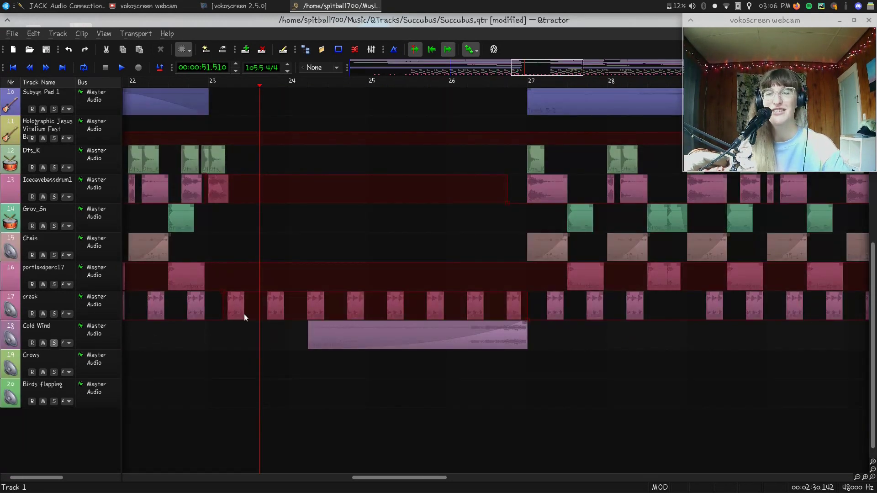
{"action": "left_click_drag", "start_coordinate": [259, 85], "coordinate": [373, 217]}
- Check the PulseAudio JACK client in JACK Connections, then play the soloed Cold Wind track
{"action": "left_click", "coordinate": [59, 5]}
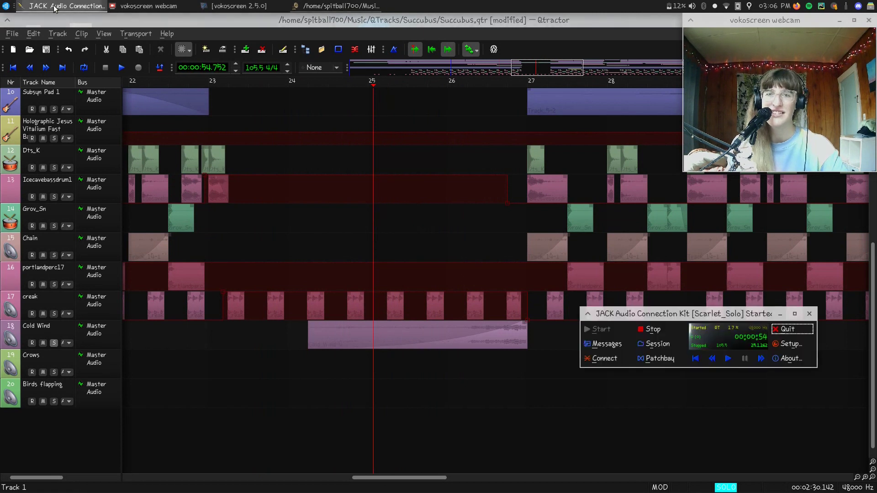
{"action": "left_click", "coordinate": [604, 358]}
{"action": "left_click", "coordinate": [196, 237]}
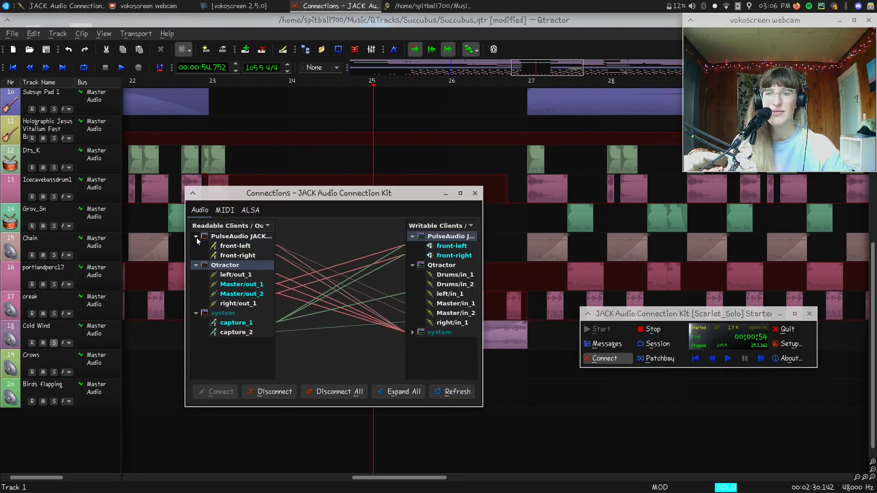
{"action": "left_click", "coordinate": [262, 238]}
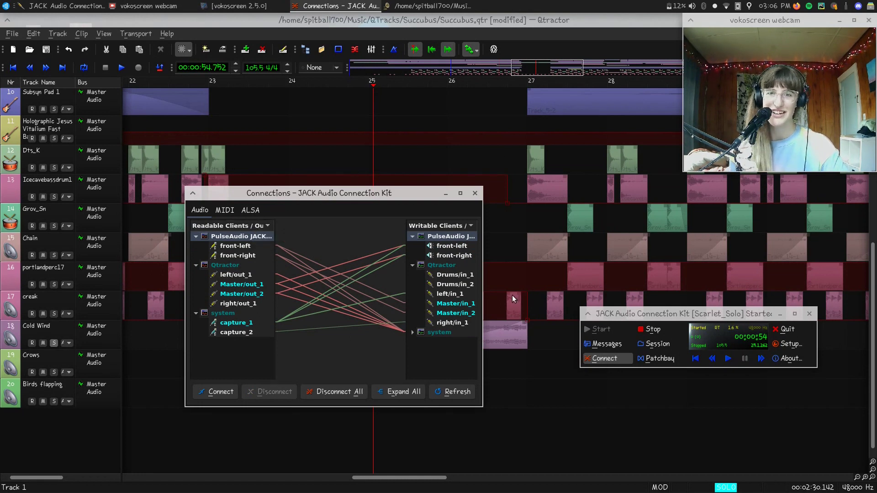
{"action": "left_click", "coordinate": [475, 193]}
{"action": "left_click", "coordinate": [420, 180]}
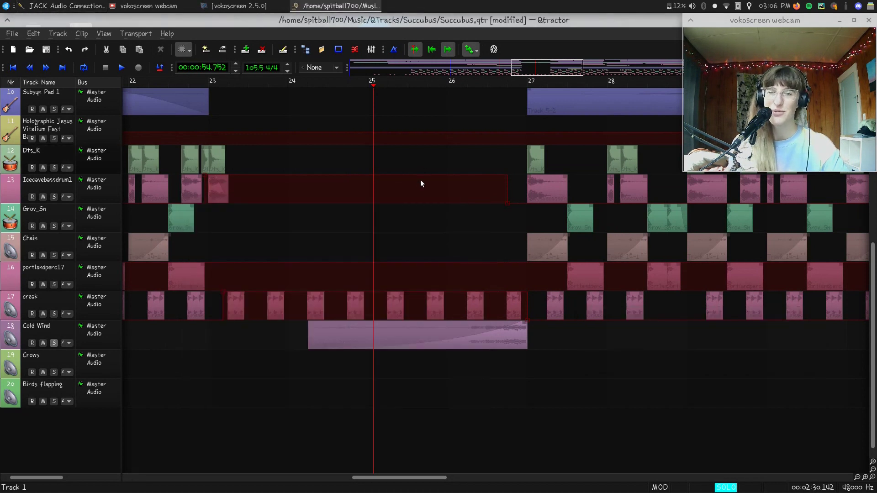
{"action": "key", "text": "space"}
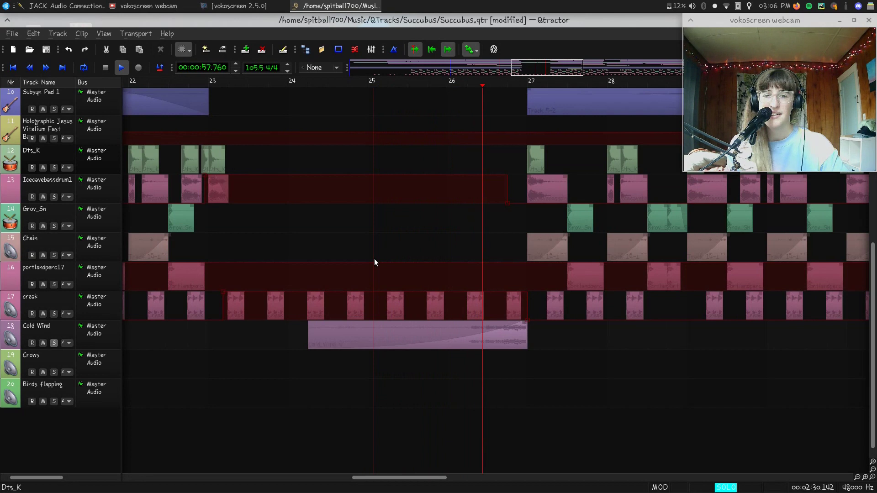
- Stop the Cold Wind audition, unsolo it, and play the full mix from about 52.6 seconds
{"action": "key", "text": "space"}
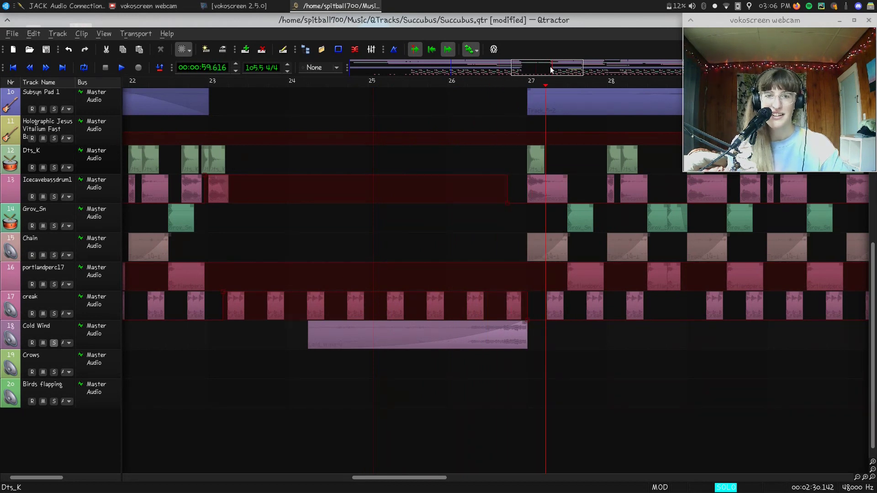
{"action": "left_click_drag", "start_coordinate": [544, 86], "coordinate": [270, 209]}
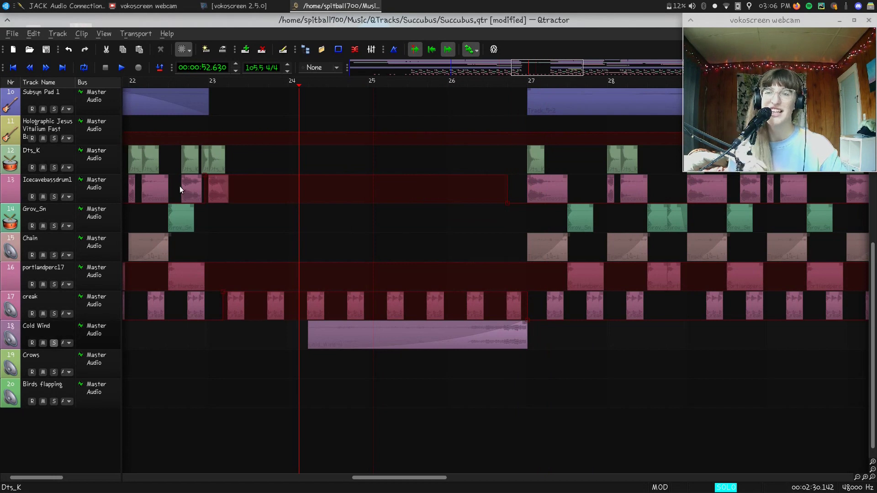
{"action": "left_click", "coordinate": [55, 343]}
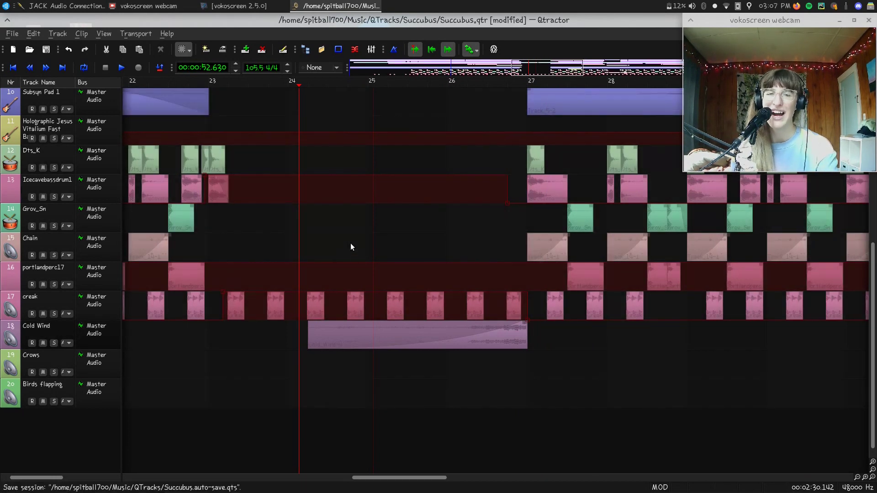
{"action": "key", "text": "space"}
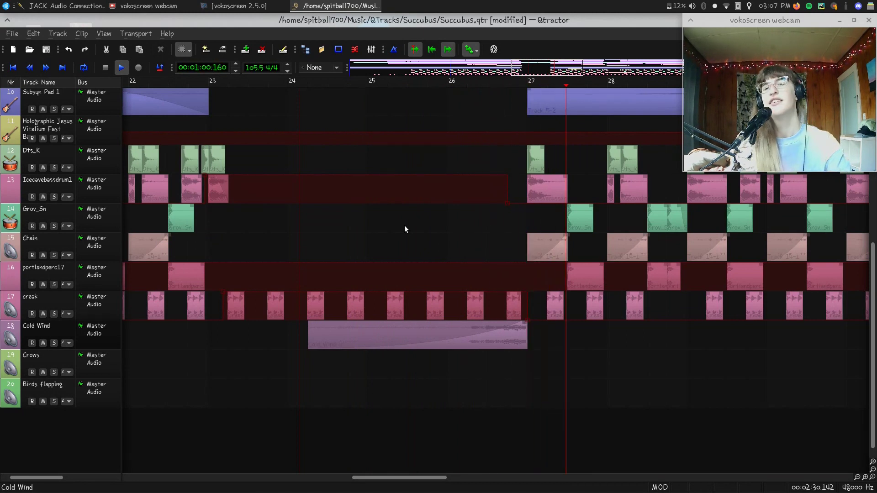
{"action": "scroll", "coordinate": [547, 254], "scroll_direction": "up", "scroll_amount": 6}
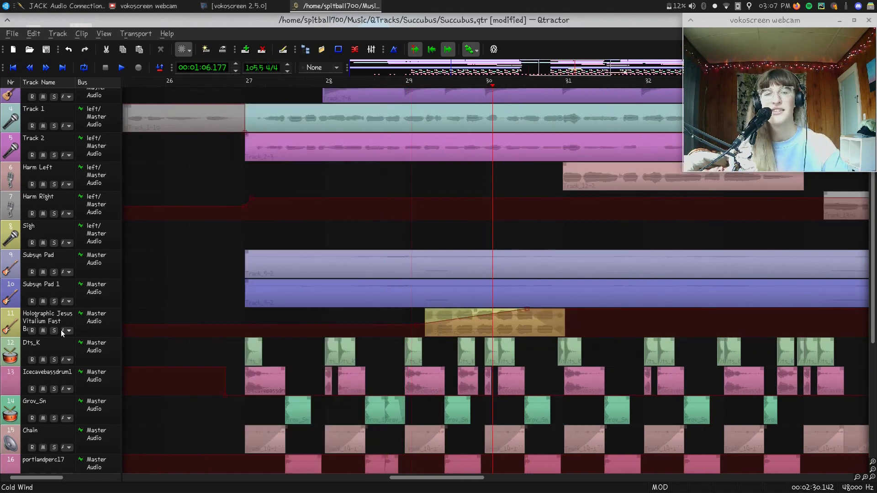
- Solo the Holographic Jesus Vitalium Fast Bass track, play it from about 1:03, then return to start
{"action": "key", "text": "space"}
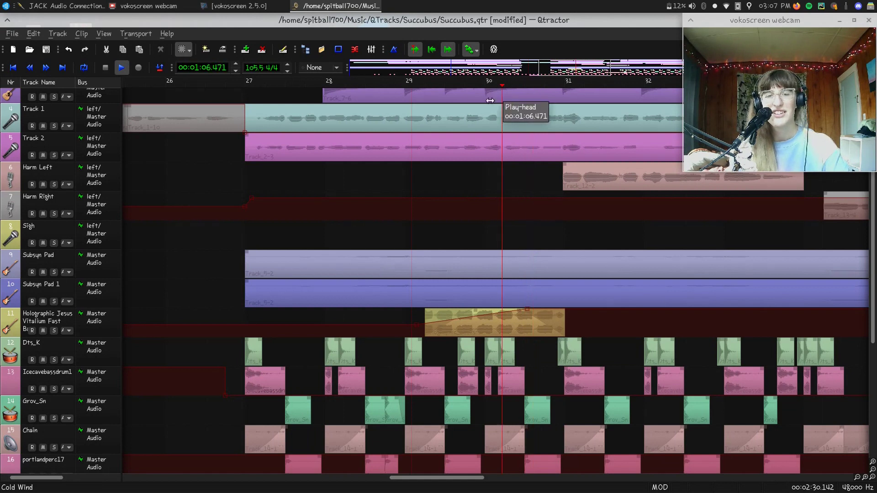
{"action": "left_click_drag", "start_coordinate": [490, 101], "coordinate": [395, 220]}
{"action": "left_click", "coordinate": [54, 330]}
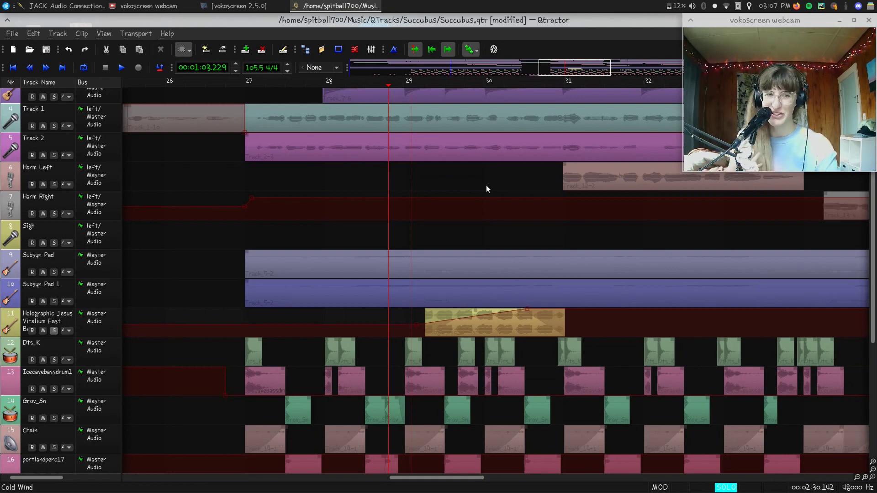
{"action": "key", "text": "space"}
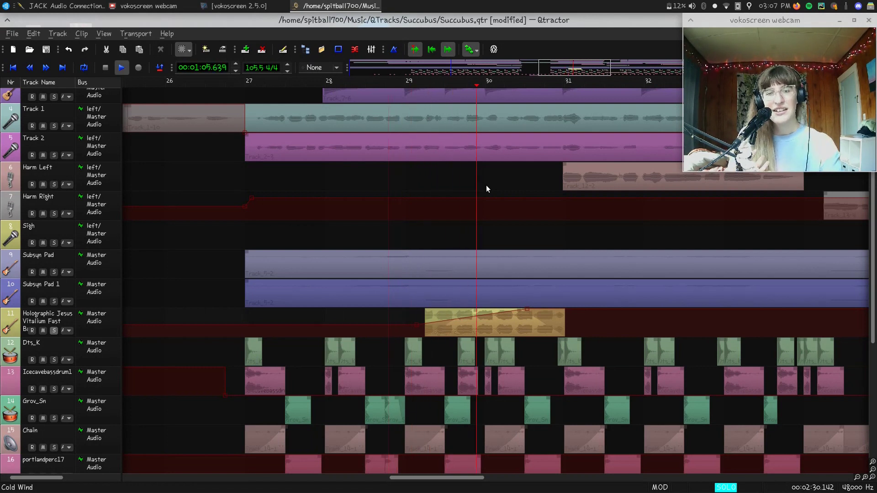
{"action": "key", "text": "space"}
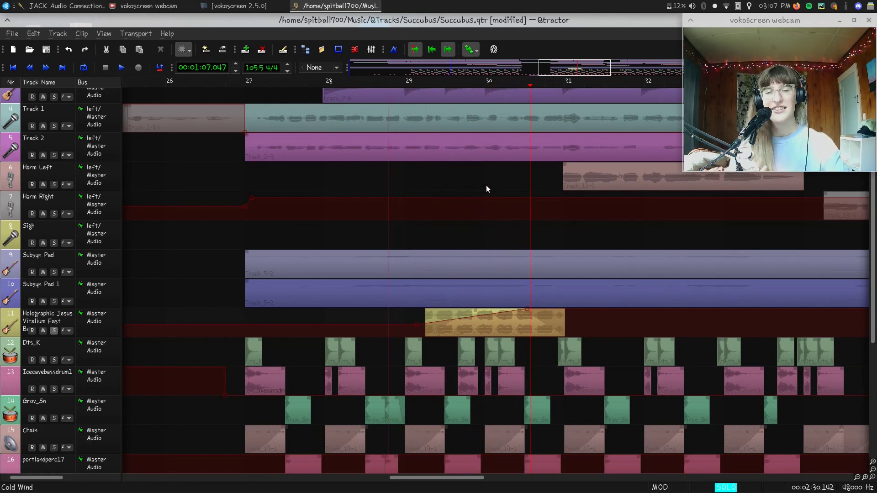
{"action": "key", "text": "BackSpace"}
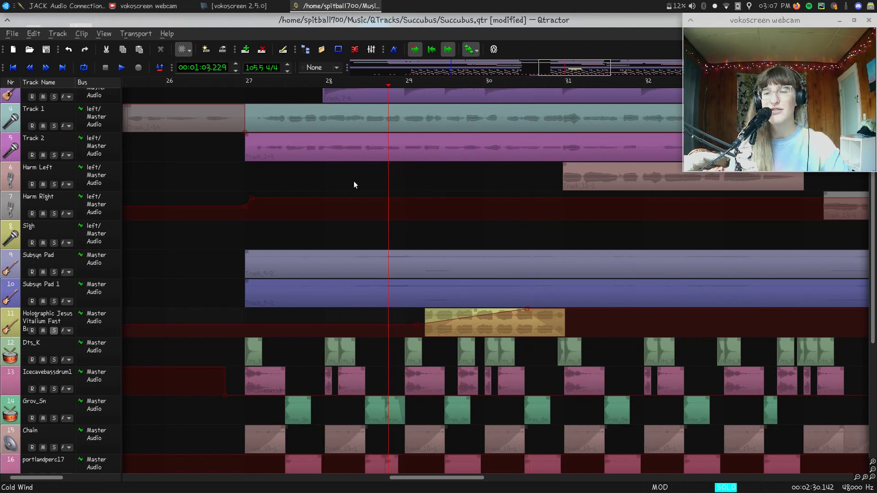
{"action": "double_click", "coordinate": [61, 322]}
{"action": "left_click", "coordinate": [362, 182]}
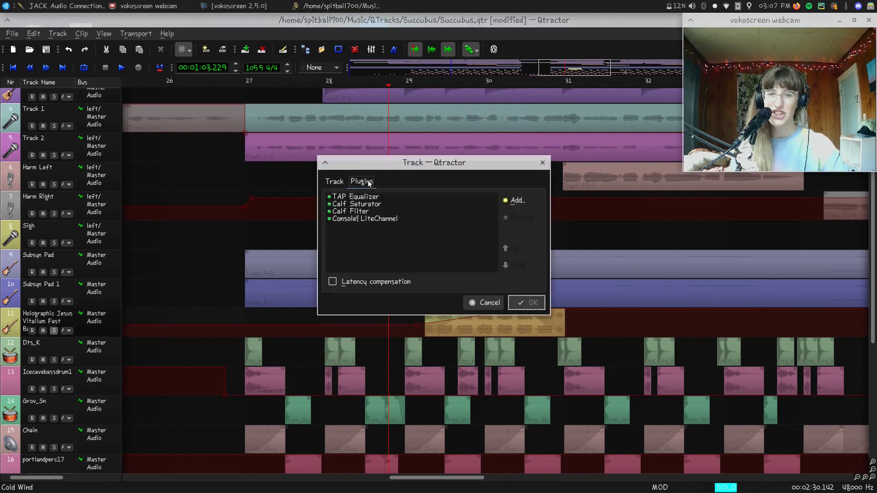
{"action": "left_click", "coordinate": [363, 205]}
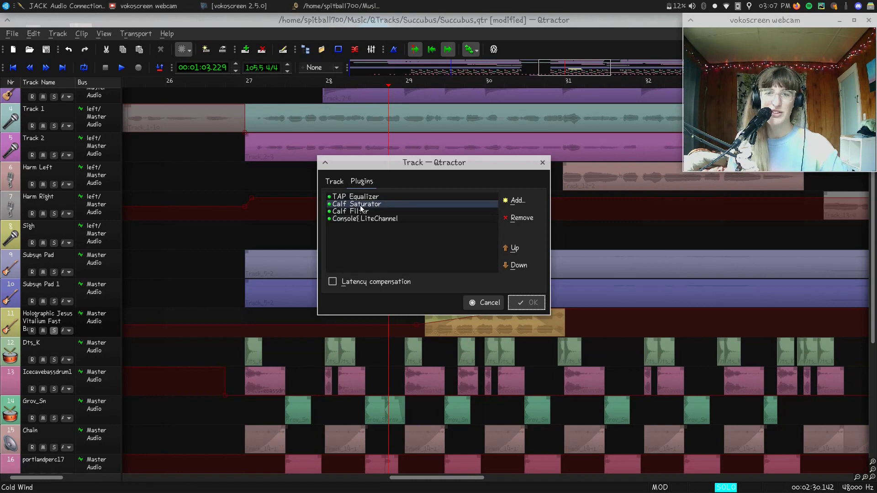
{"action": "double_click", "coordinate": [361, 211]}
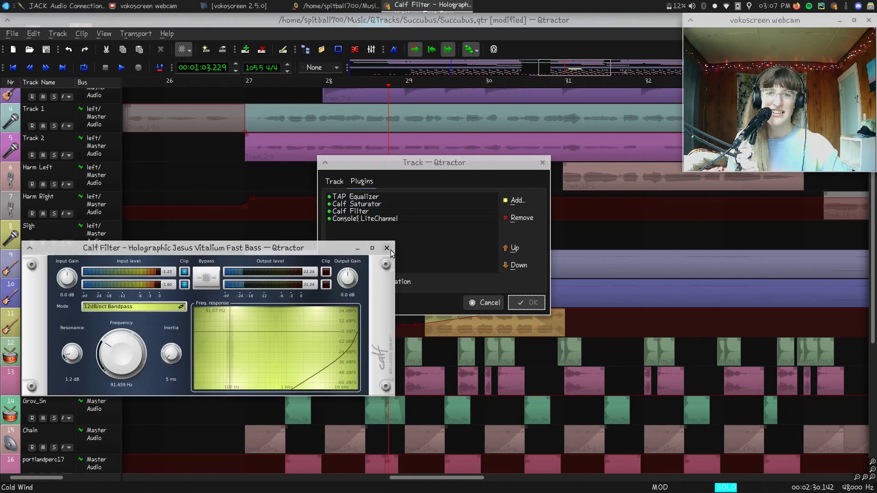
{"action": "left_click", "coordinate": [387, 249]}
{"action": "double_click", "coordinate": [369, 196]}
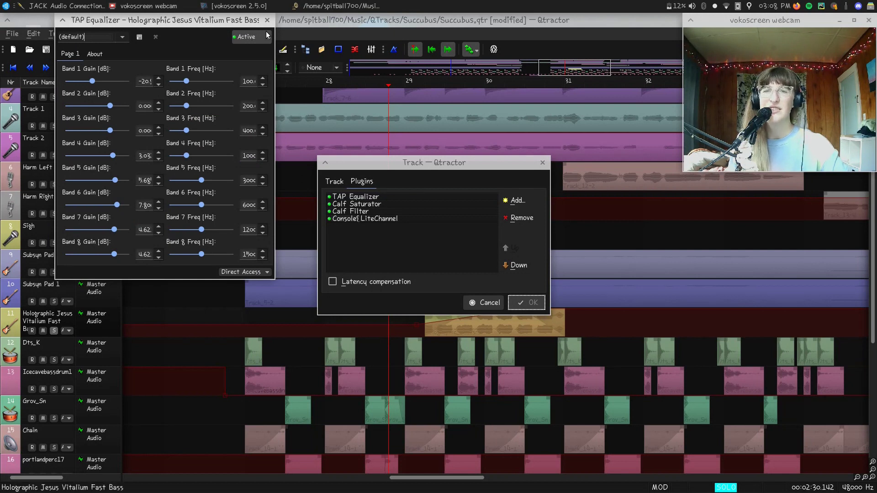
{"action": "left_click", "coordinate": [267, 21]}
{"action": "left_click", "coordinate": [485, 302]}
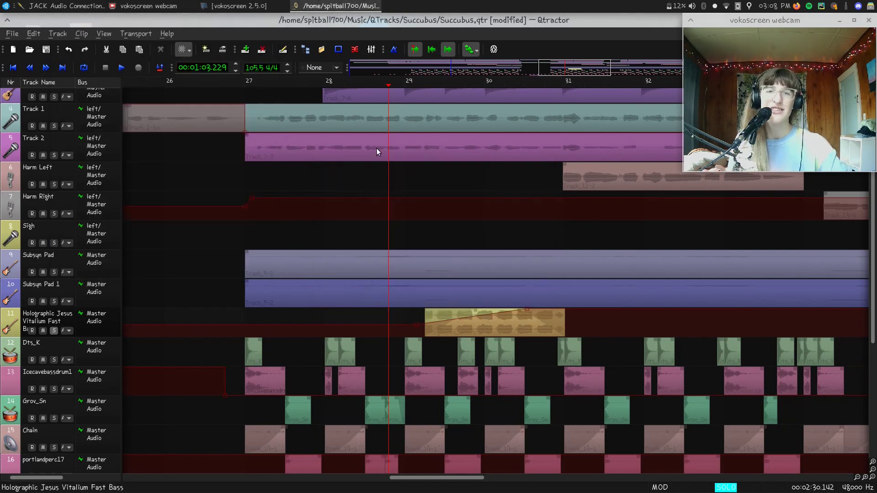
- Move the playhead to about 1:38 and turn off solo on the bass track
{"action": "mouse_move", "coordinate": [391, 88]}
{"action": "left_mouse_down"}
{"action": "mouse_move", "coordinate": [608, 190]}
{"action": "mouse_move", "coordinate": [378, 336]}
{"action": "mouse_move", "coordinate": [307, 293]}
{"action": "left_mouse_up"}
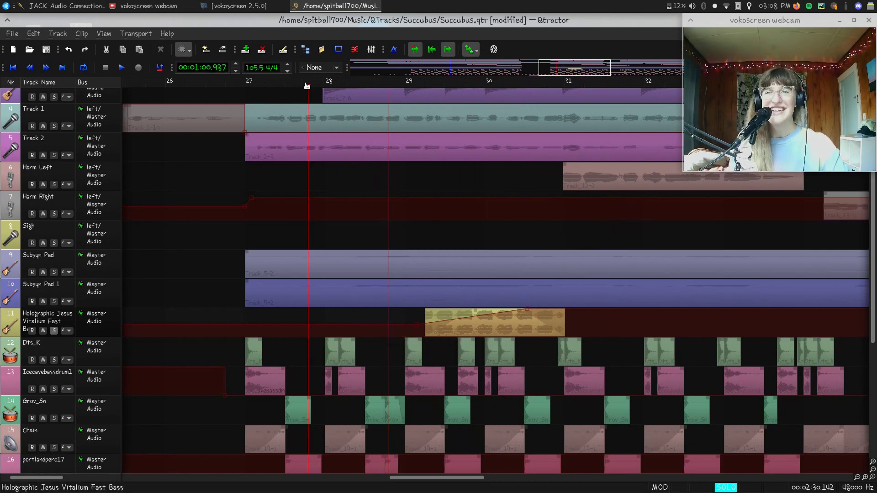
{"action": "left_click_drag", "start_coordinate": [309, 86], "coordinate": [152, 418]}
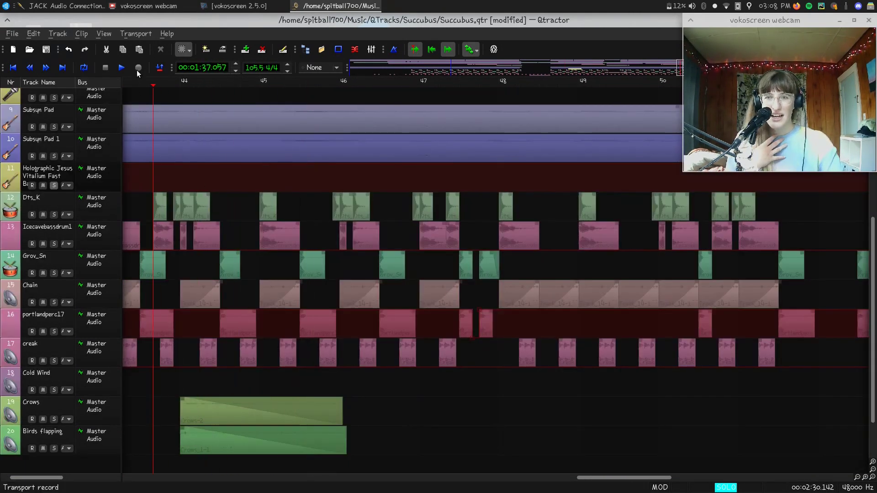
{"action": "left_click_drag", "start_coordinate": [152, 85], "coordinate": [168, 286]}
{"action": "scroll", "coordinate": [112, 263], "scroll_direction": "up", "scroll_amount": 3}
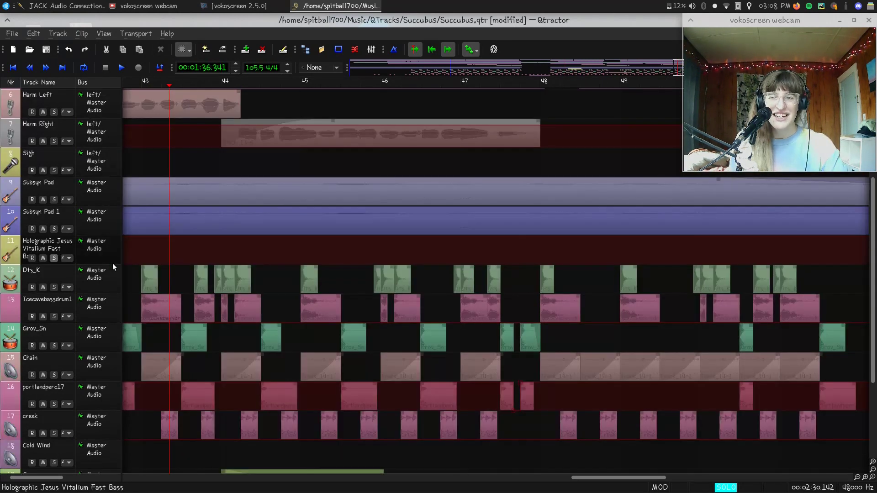
{"action": "left_click", "coordinate": [56, 258]}
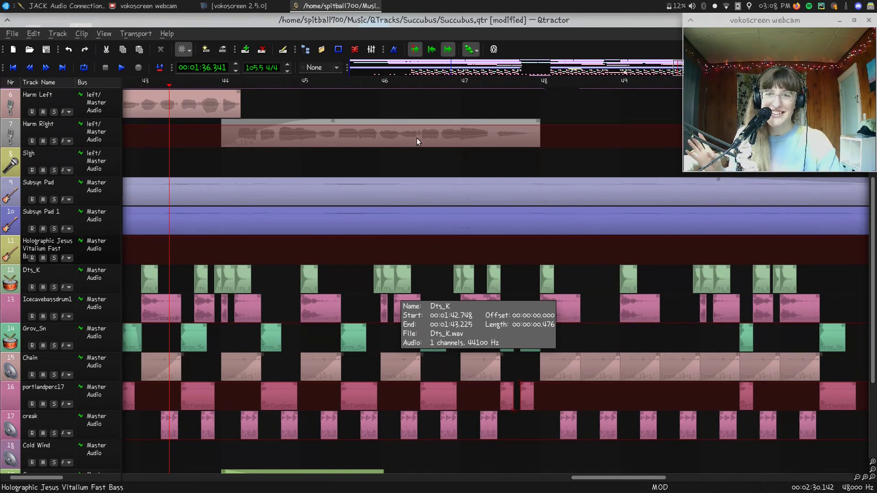
- Solo the Crows and Birds flapping tracks and audition them from 1:35.885
{"action": "scroll", "coordinate": [359, 156], "scroll_direction": "down", "scroll_amount": 3}
{"action": "left_click_drag", "start_coordinate": [170, 87], "coordinate": [152, 114]}
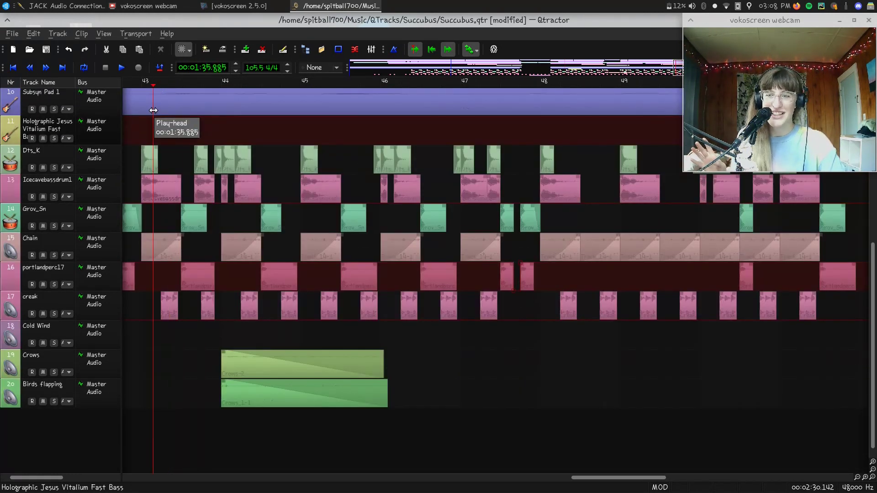
{"action": "left_click", "coordinate": [54, 376]}
{"action": "left_click", "coordinate": [55, 401]}
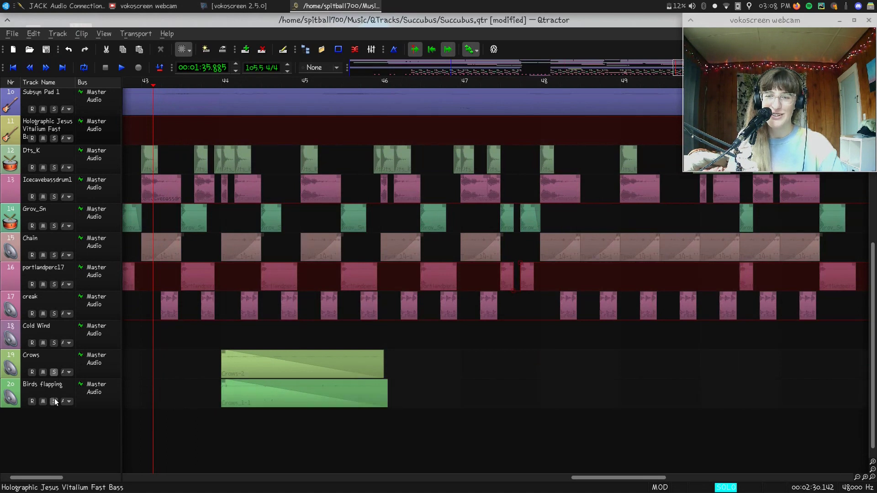
{"action": "key", "text": "space"}
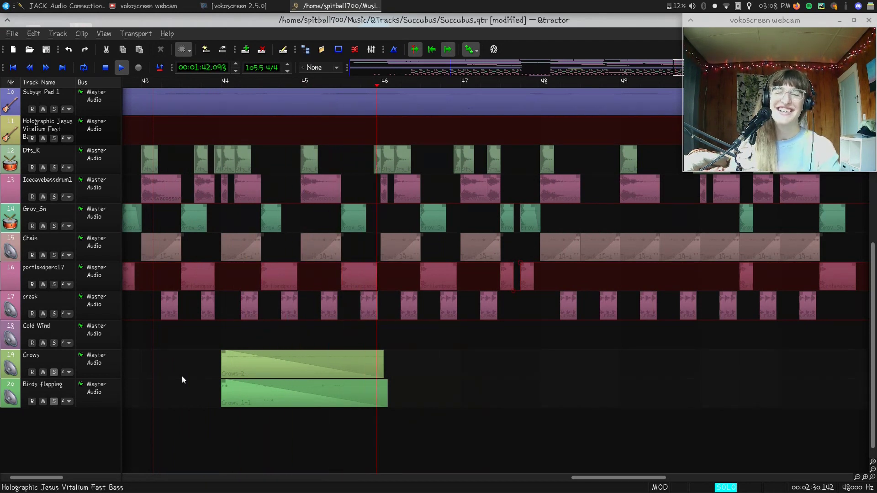
{"action": "key", "text": "space"}
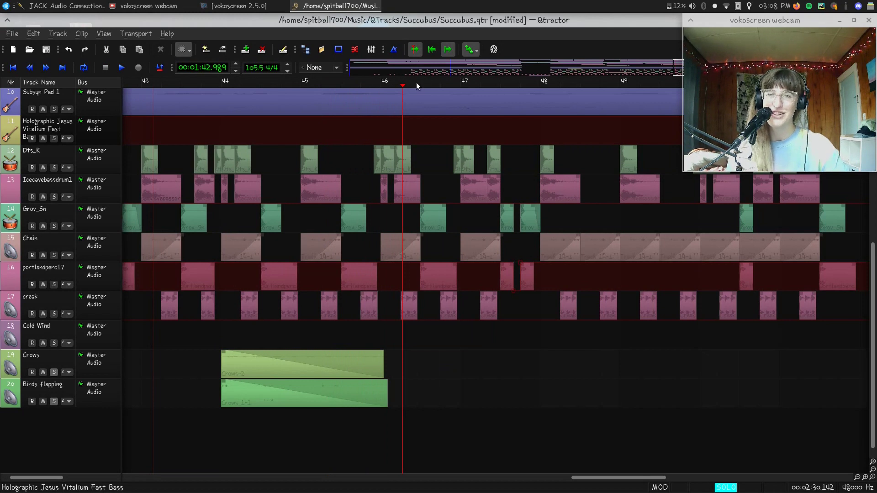
- Unsolo Crows and Birds flapping and play the full mix from 1:30.455
{"action": "left_click_drag", "start_coordinate": [404, 85], "coordinate": [123, 380]}
{"action": "left_click", "coordinate": [53, 372]}
{"action": "left_click", "coordinate": [54, 402]}
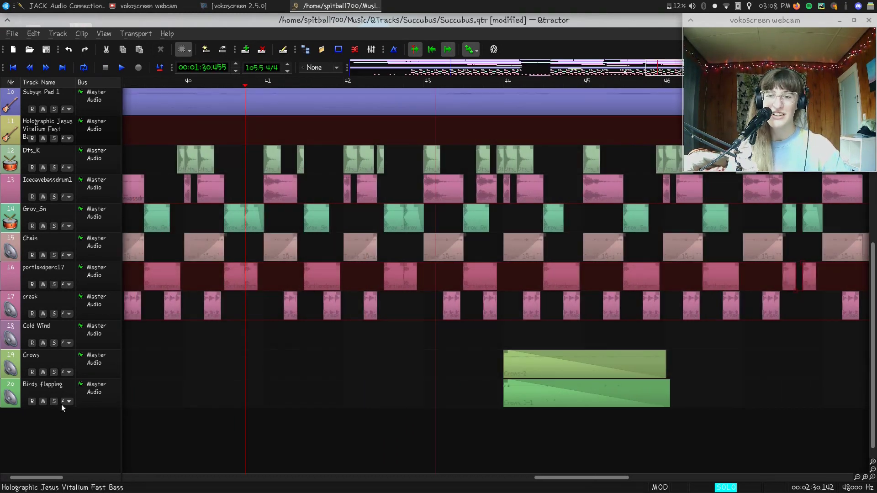
{"action": "key", "text": "space"}
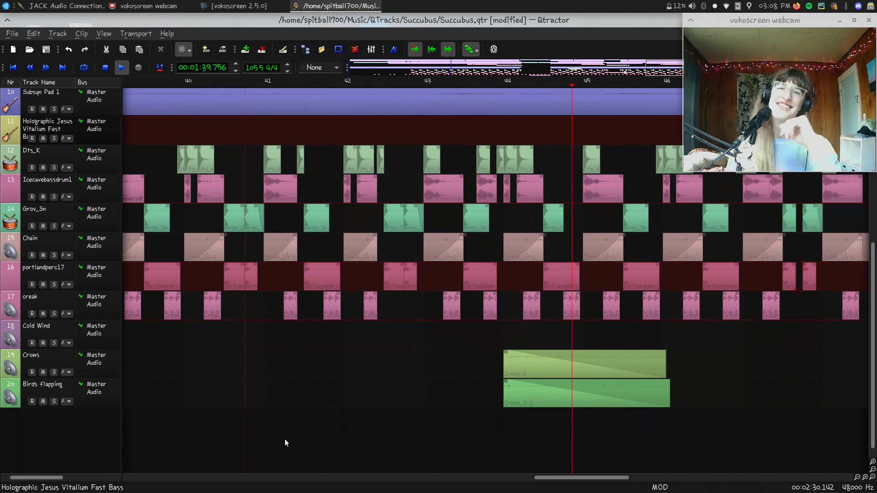
- Select the Chain track while the full mix plays on toward the two-minute mark
{"action": "scroll", "coordinate": [329, 375], "scroll_direction": "up", "scroll_amount": 5}
{"action": "scroll", "coordinate": [362, 320], "scroll_direction": "up", "scroll_amount": 2}
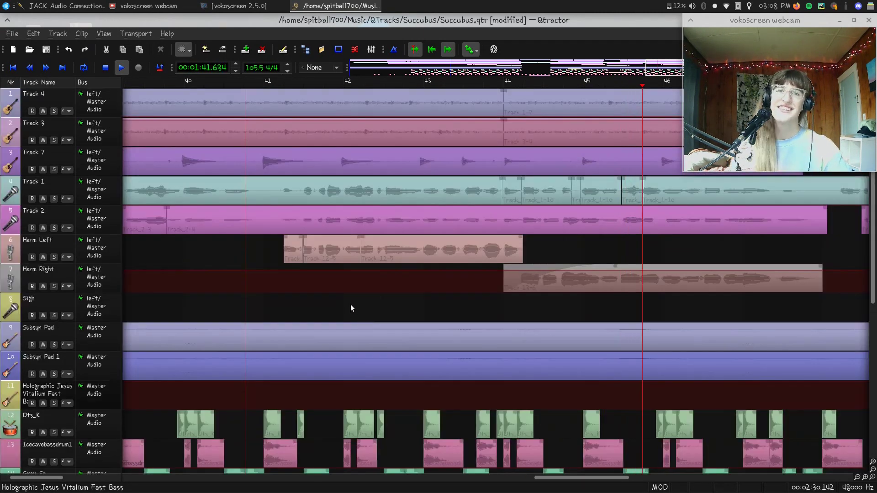
{"action": "scroll", "coordinate": [348, 302], "scroll_direction": "down", "scroll_amount": 2}
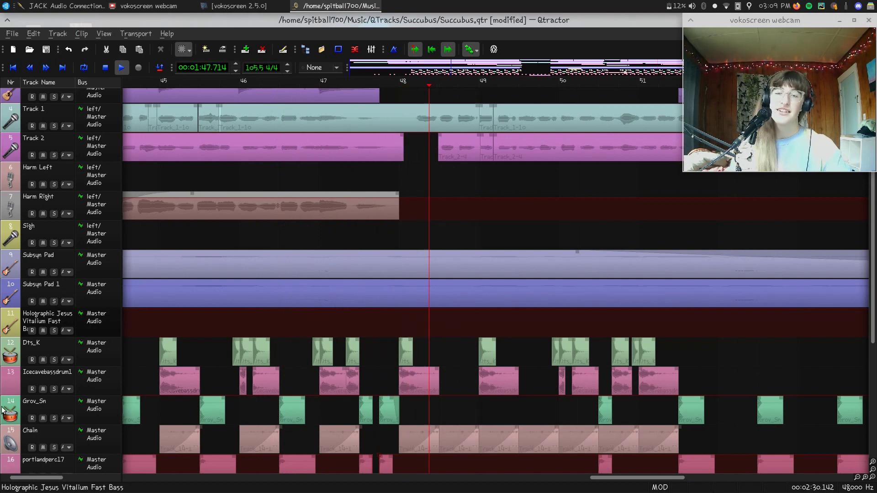
{"action": "left_click", "coordinate": [46, 438]}
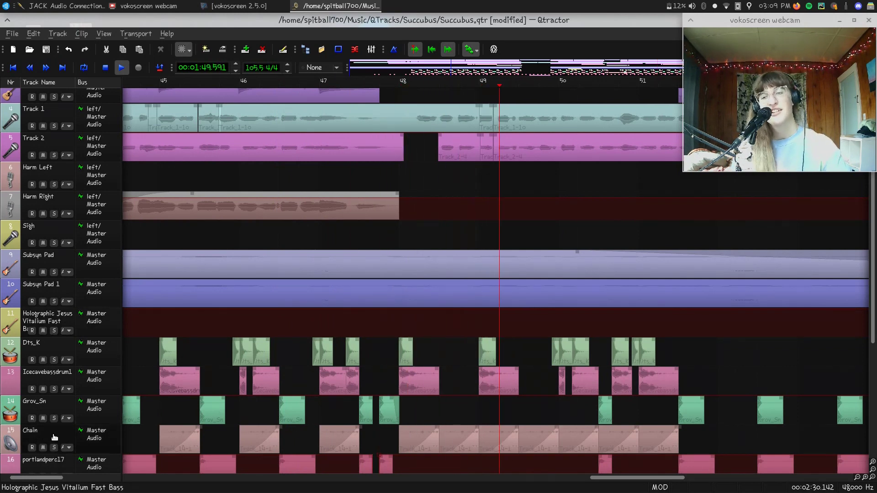
{"action": "scroll", "coordinate": [377, 233], "scroll_direction": "down", "scroll_amount": 3}
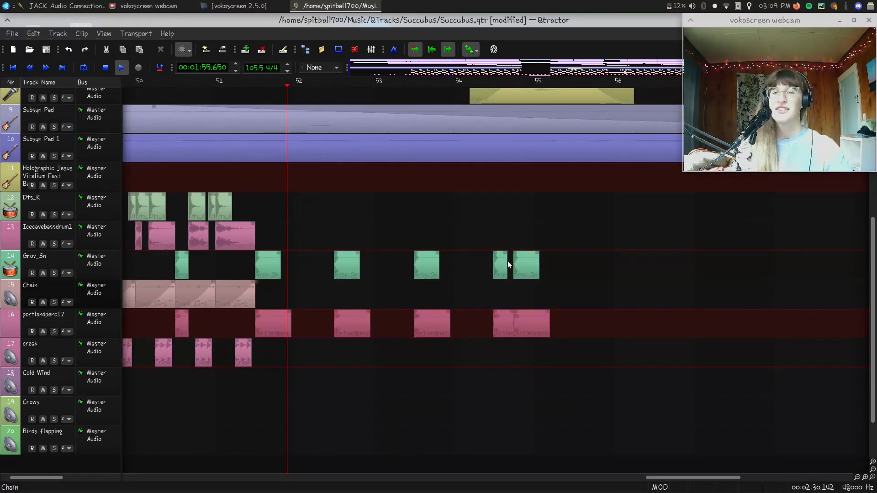
{"action": "scroll", "coordinate": [445, 290], "scroll_direction": "up", "scroll_amount": 2}
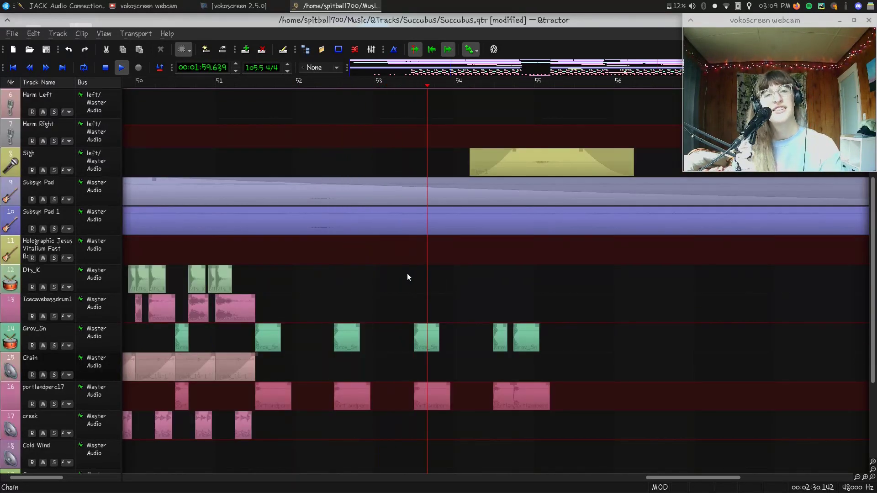
- Stop playback, move the playhead back to 1:58.593 and solo Track 3
{"action": "key", "text": "space"}
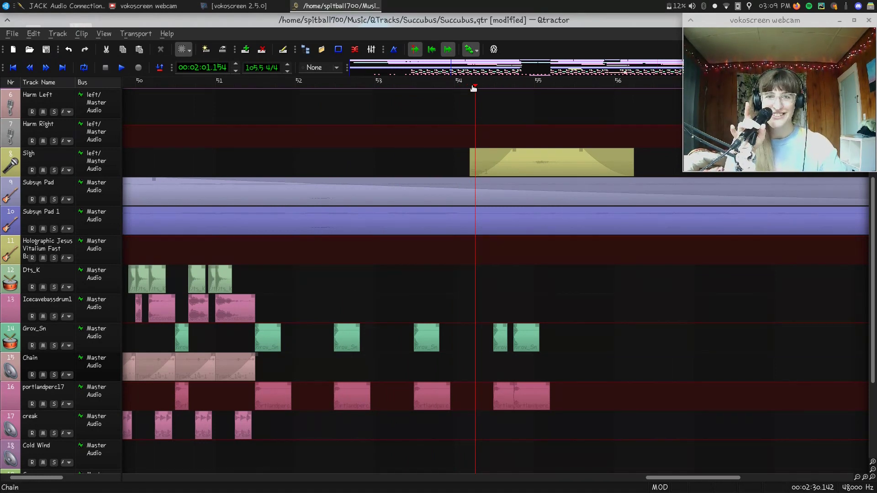
{"action": "left_click_drag", "start_coordinate": [473, 88], "coordinate": [387, 129]}
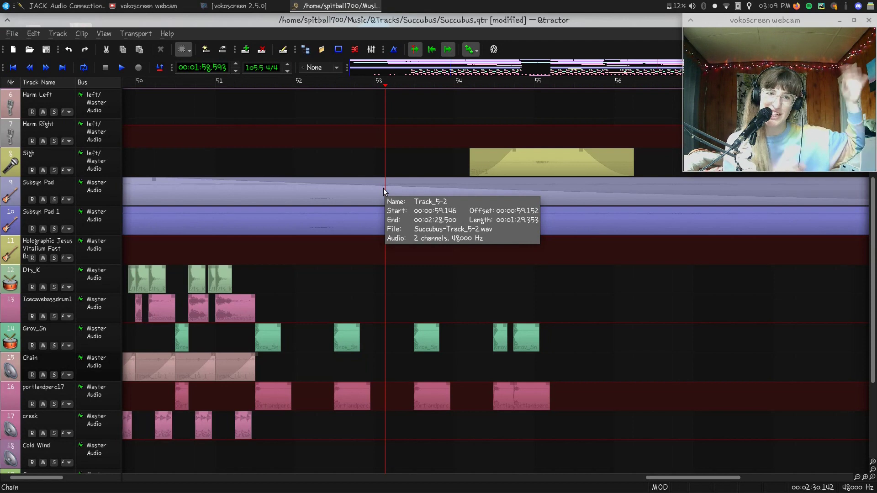
{"action": "scroll", "coordinate": [418, 181], "scroll_direction": "up", "scroll_amount": 5}
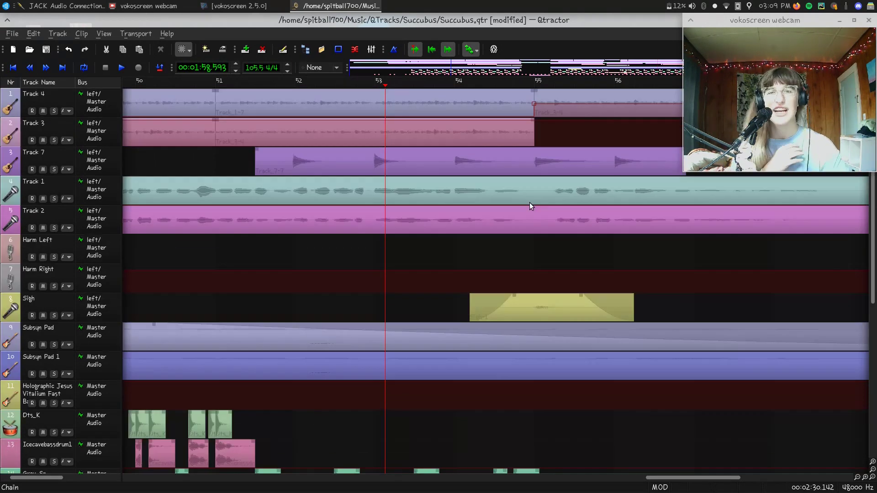
{"action": "left_click", "coordinate": [53, 140]}
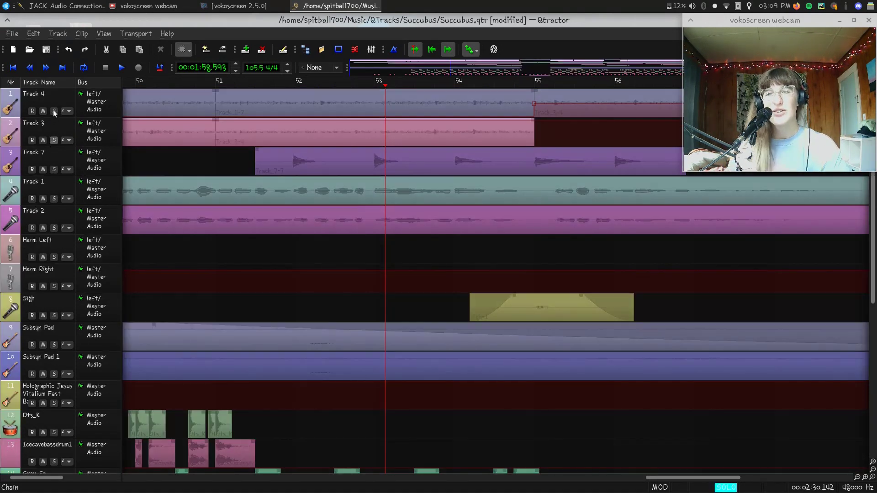
- Solo Track 7 and the Sigh vocal, auditioning from around bar 51.5
{"action": "key", "text": "space"}
{"action": "key", "text": "space"}
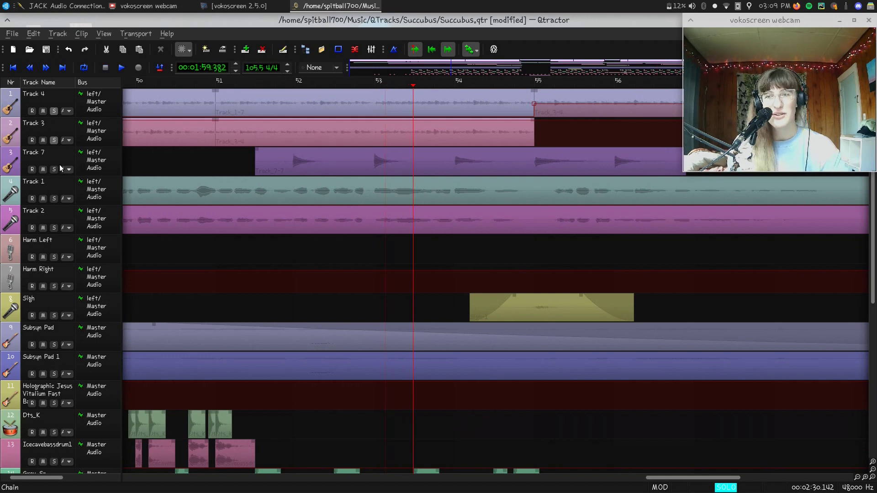
{"action": "left_click", "coordinate": [54, 170]}
{"action": "left_click_drag", "start_coordinate": [419, 87], "coordinate": [259, 156]}
{"action": "key", "text": "space"}
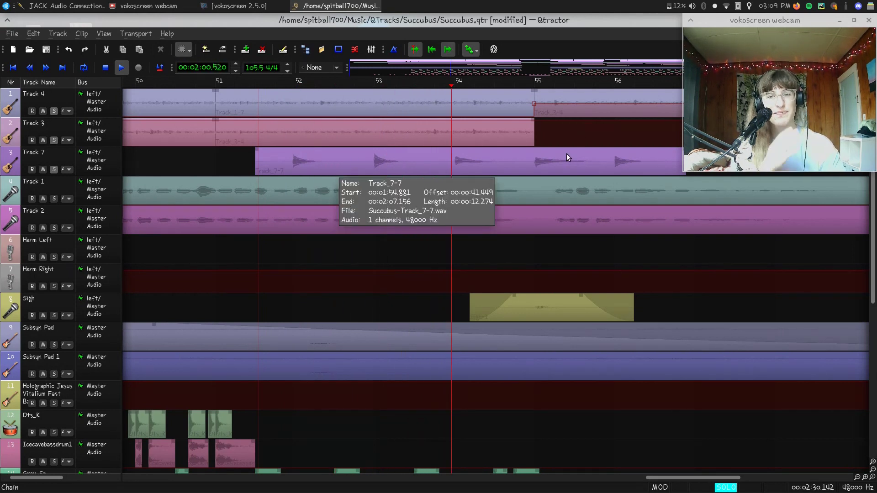
{"action": "left_click", "coordinate": [53, 315]}
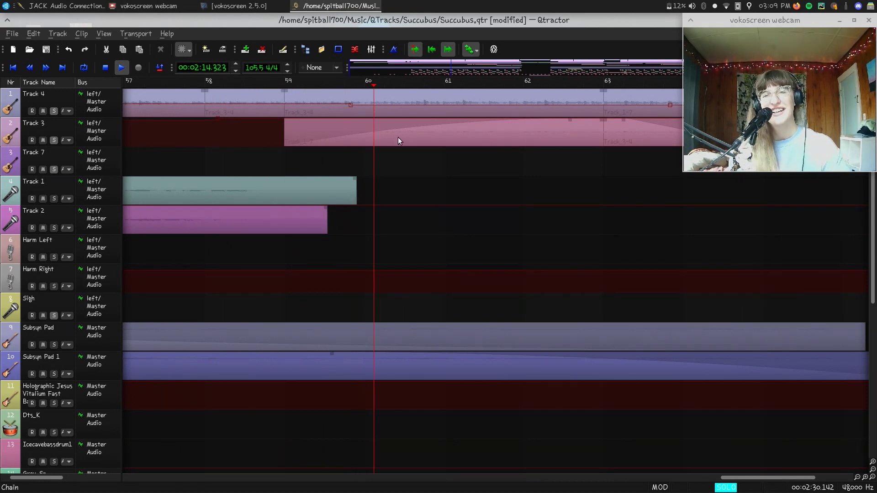
- Let the pads play to bar 66, stop, rewind to 2:14.609 and unsolo Tracks 3 and 4
{"action": "scroll", "coordinate": [515, 153], "scroll_direction": "right", "scroll_amount": 2}
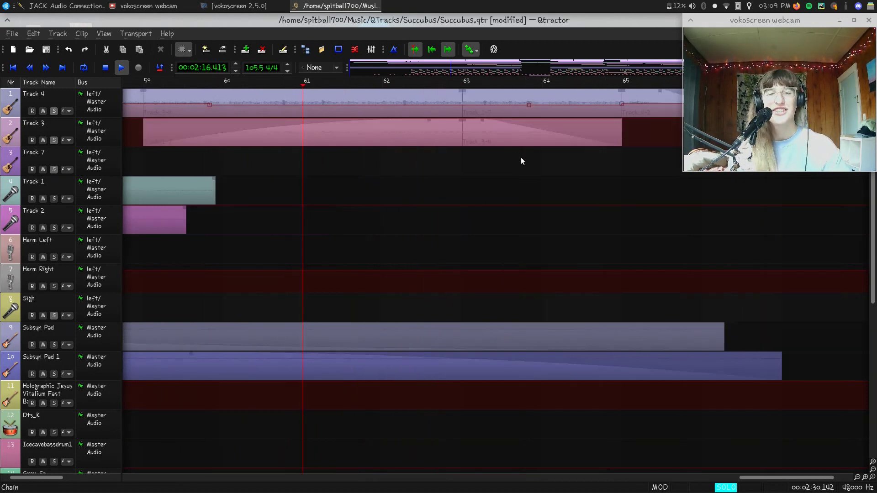
{"action": "scroll", "coordinate": [475, 147], "scroll_direction": "right", "scroll_amount": 1}
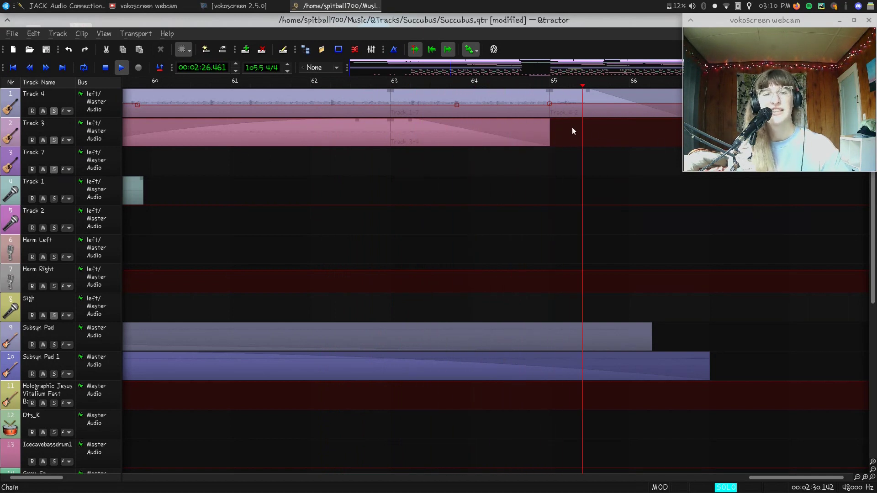
{"action": "key", "text": "space"}
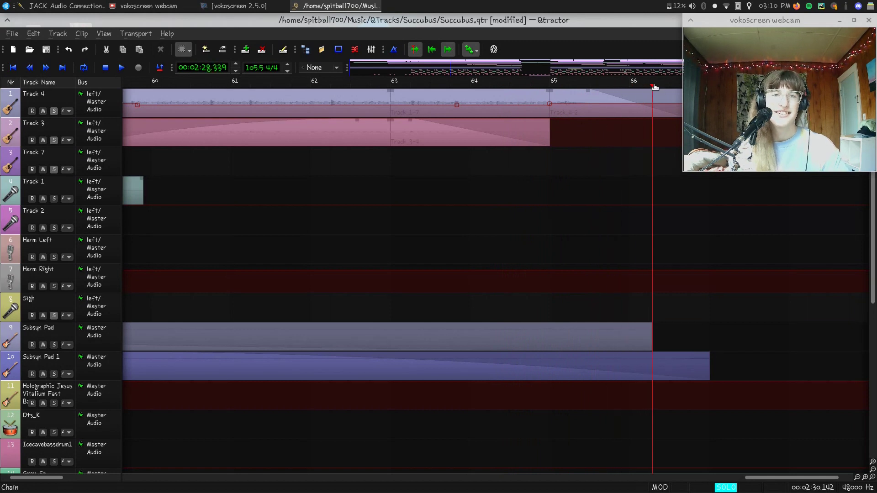
{"action": "left_click_drag", "start_coordinate": [656, 84], "coordinate": [164, 219]}
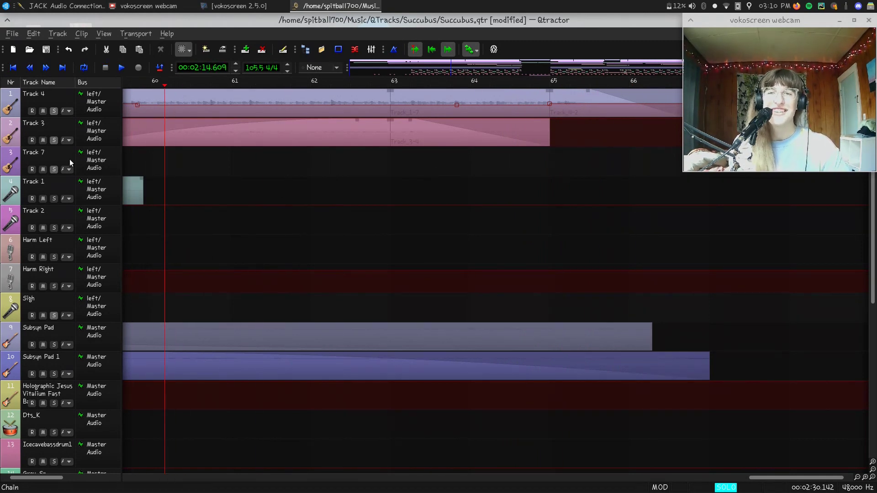
{"action": "left_click", "coordinate": [56, 139]}
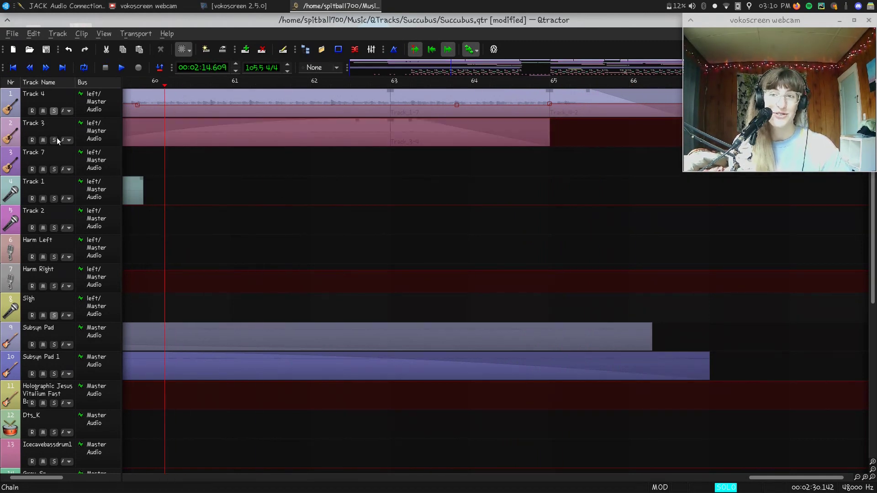
{"action": "left_click", "coordinate": [57, 111]}
- Bring the vokoscreen 2.5.0 main window to the front from the taskbar
{"action": "left_click", "coordinate": [150, 5]}
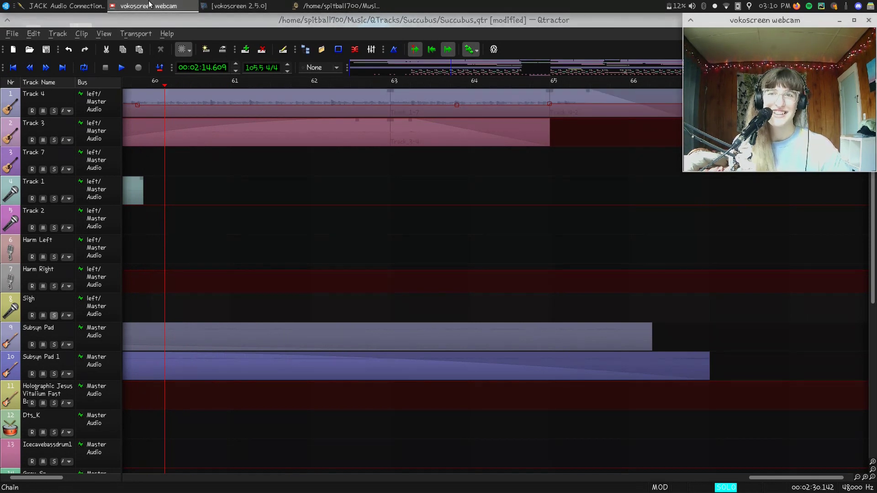
{"action": "left_click", "coordinate": [235, 6]}
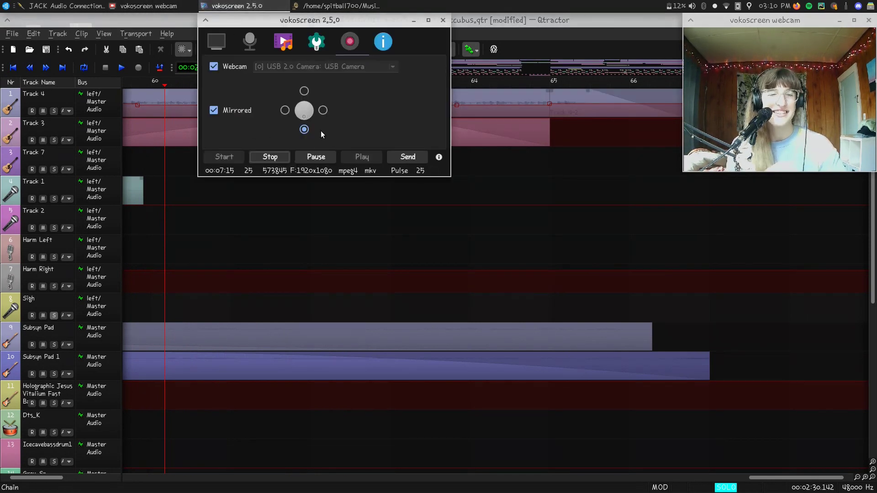